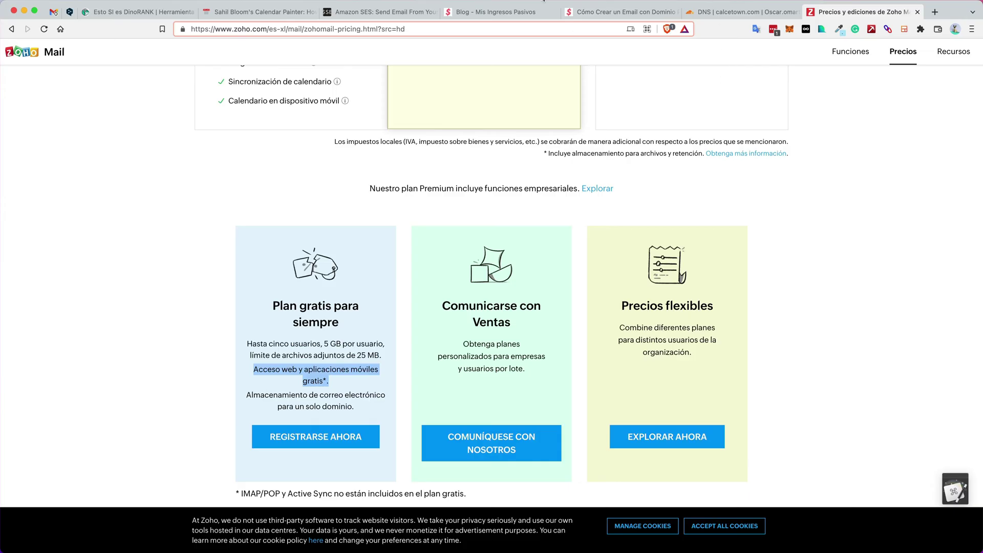
# Switch from the Zoho pricing page to the 'Cómo Crear un Email con Dominio Propio Gratis' article
pyautogui.click(593, 12)
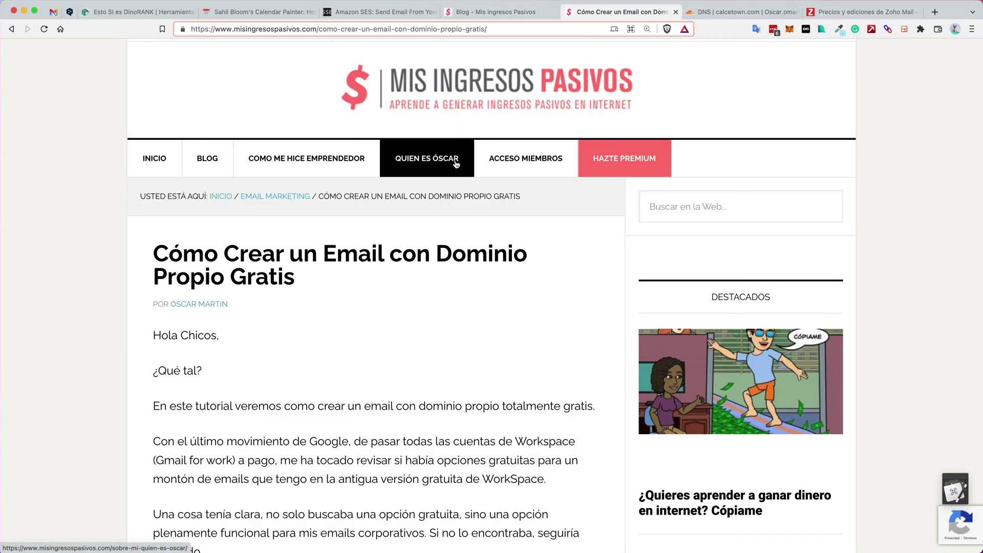
pyautogui.scroll(-3, 448, 206)
pyautogui.scroll(-10, 448, 206)
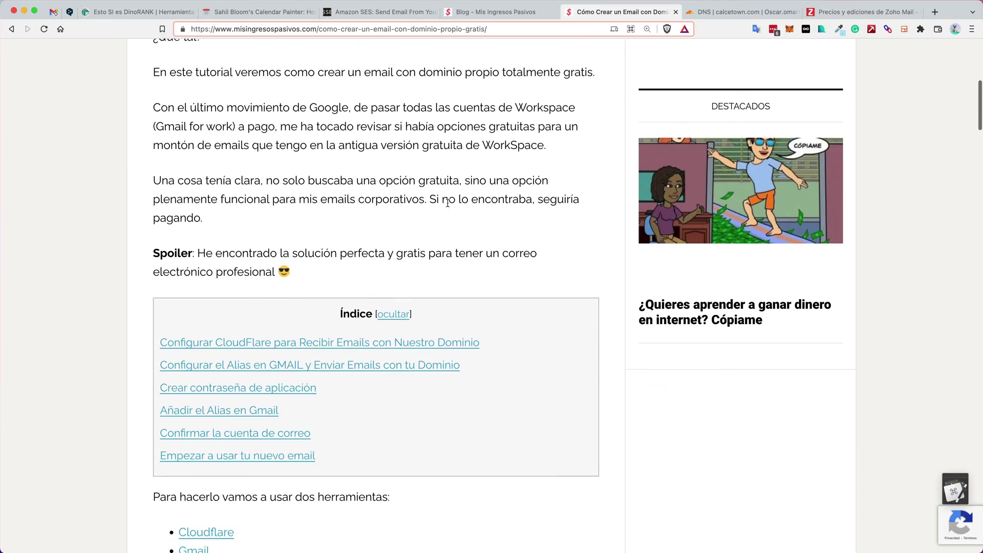
pyautogui.scroll(-12, 419, 195)
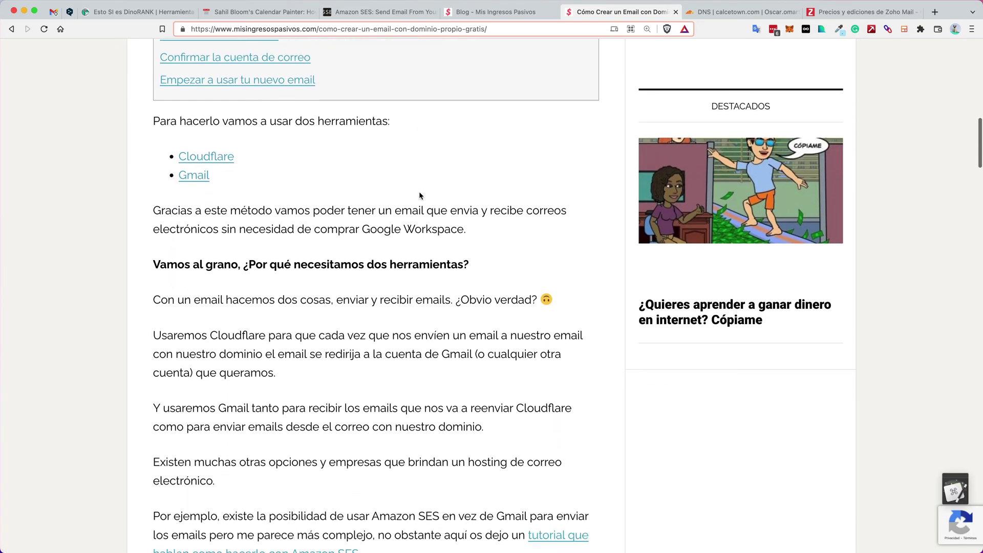
pyautogui.scroll(10, 419, 194)
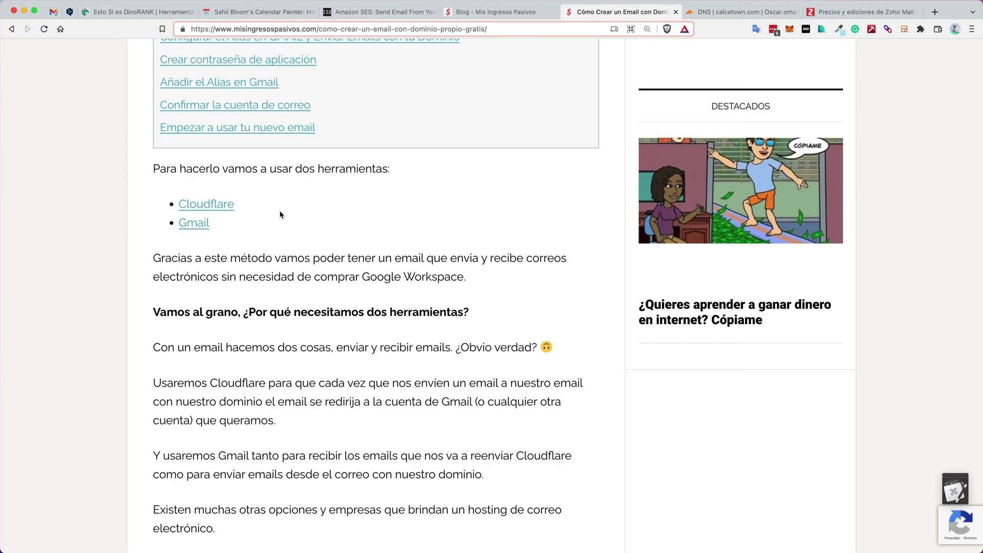
pyautogui.moveTo(180, 203); pyautogui.dragTo(255, 225)
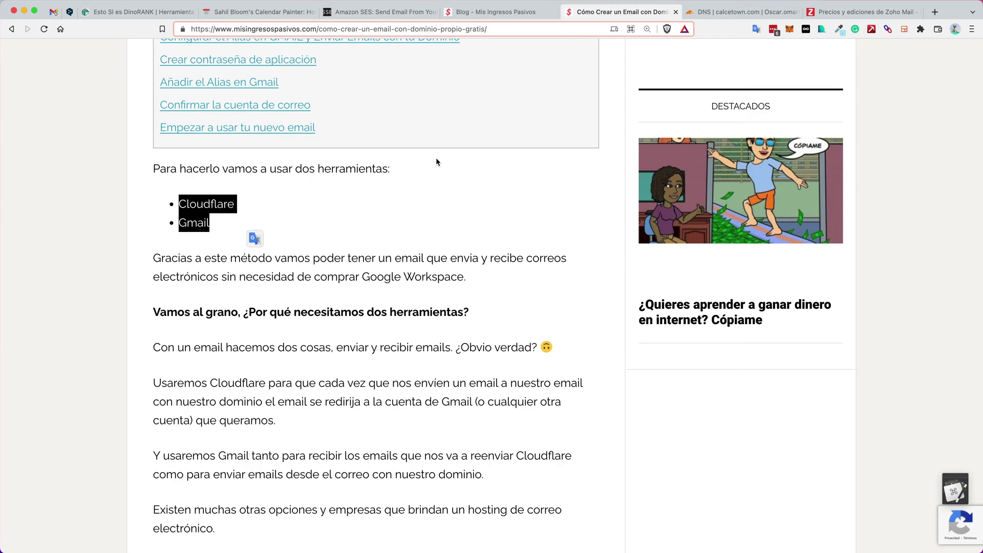
pyautogui.click(713, 13)
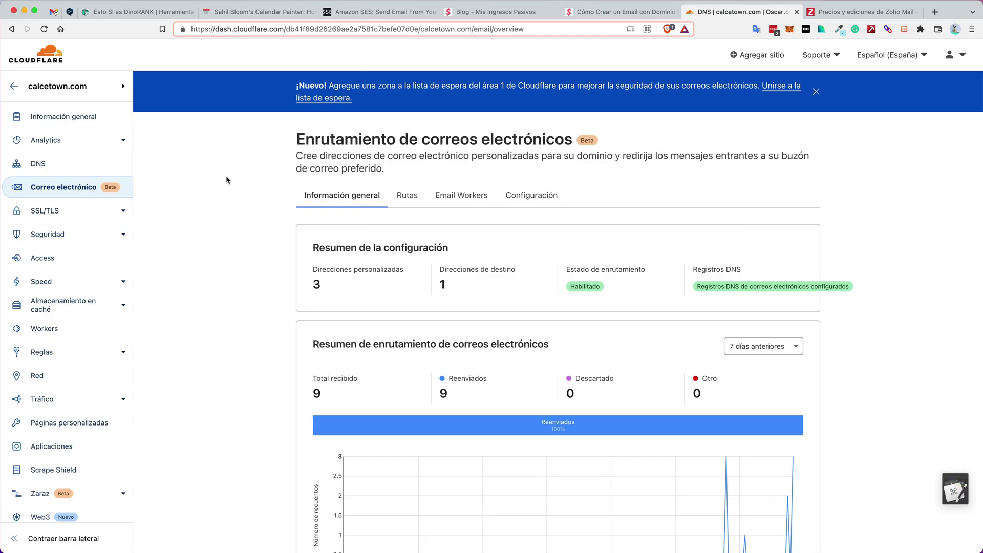
# Review calcetown.com's DNS records, highlighting the Cloudflare name servers, MX records and TXT record
pyautogui.click(38, 167)
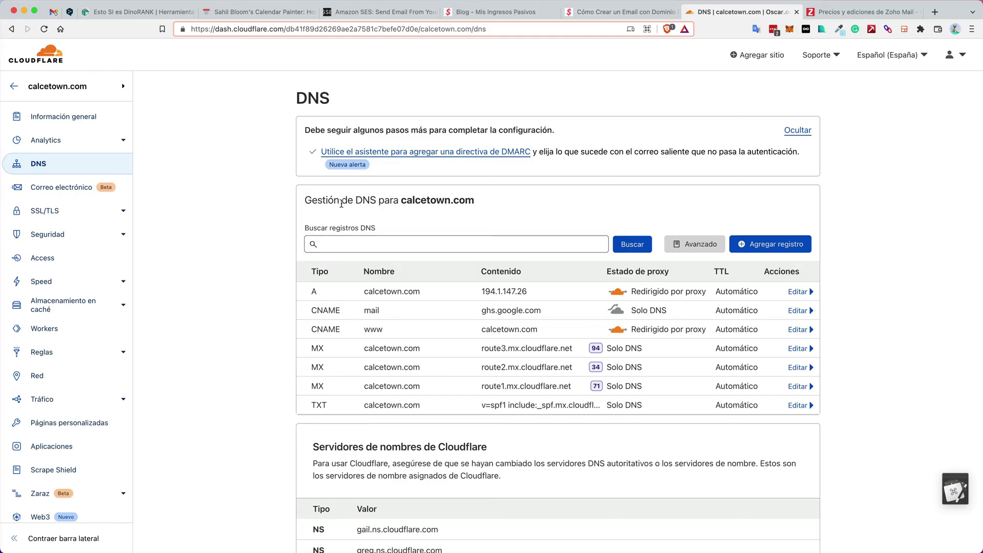
pyautogui.scroll(-5, 342, 204)
pyautogui.moveTo(444, 398); pyautogui.dragTo(309, 376)
pyautogui.scroll(1, 309, 377)
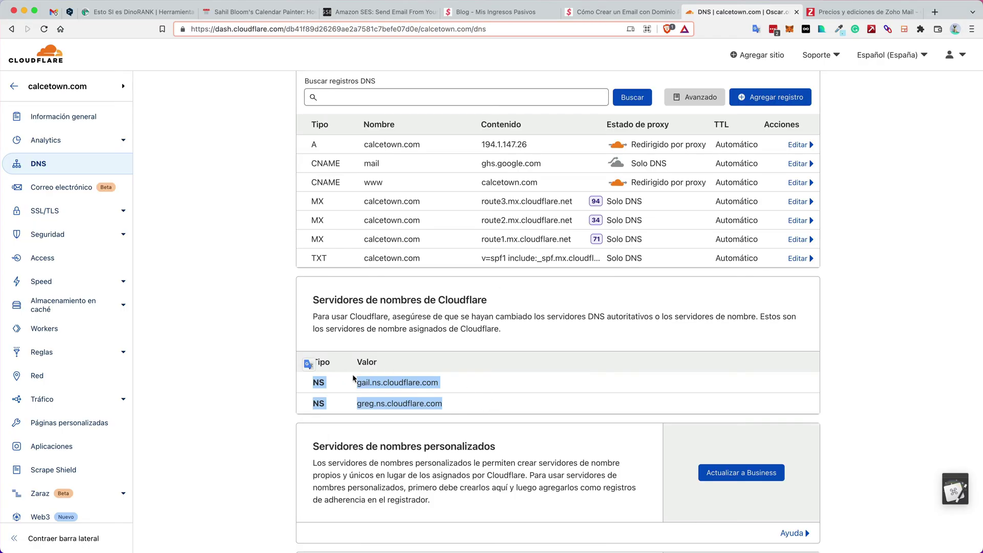
pyautogui.moveTo(458, 405); pyautogui.dragTo(309, 382)
pyautogui.doubleClick(316, 201)
pyautogui.moveTo(370, 201); pyautogui.dragTo(655, 260)
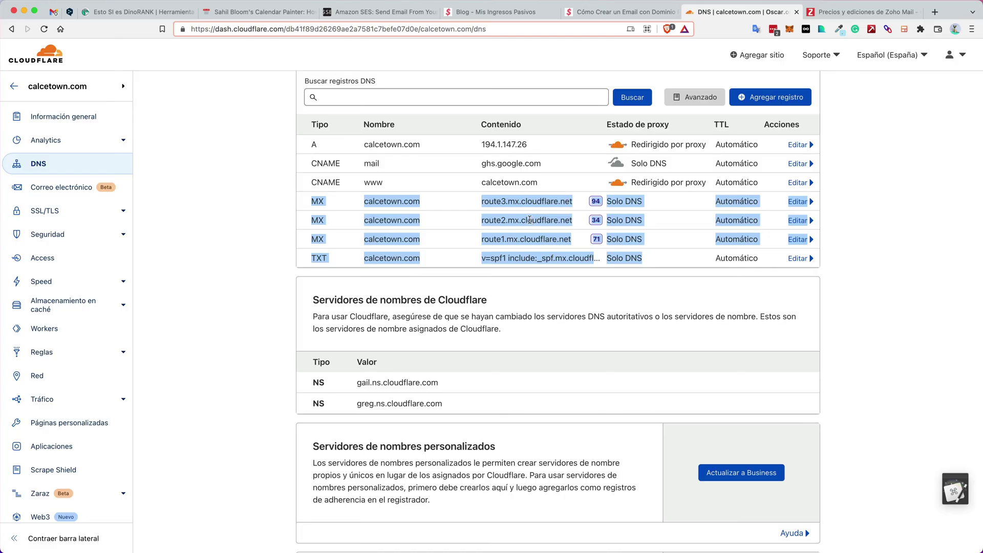
# Check the email routes list showing three active custom addresses forwarding to Gmail
pyautogui.click(53, 194)
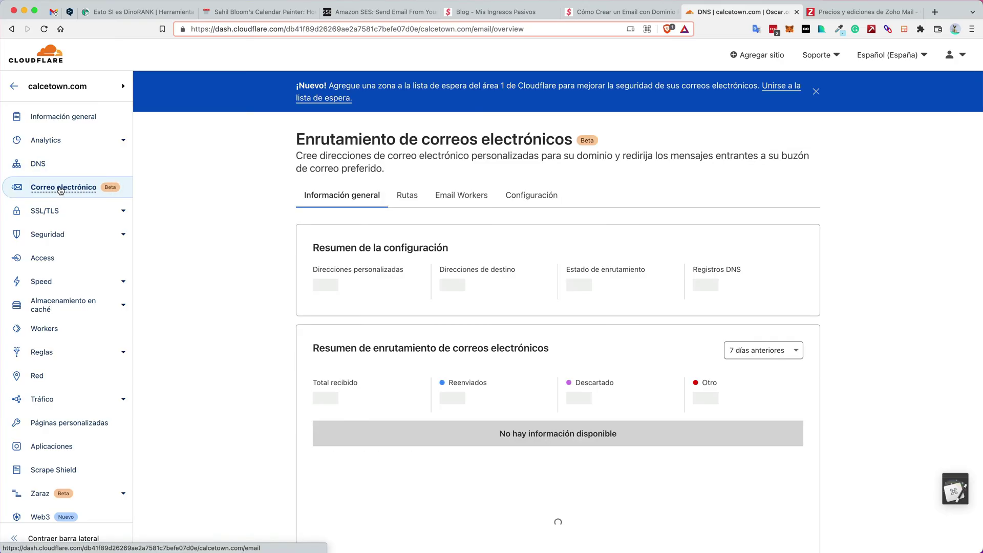
pyautogui.click(405, 196)
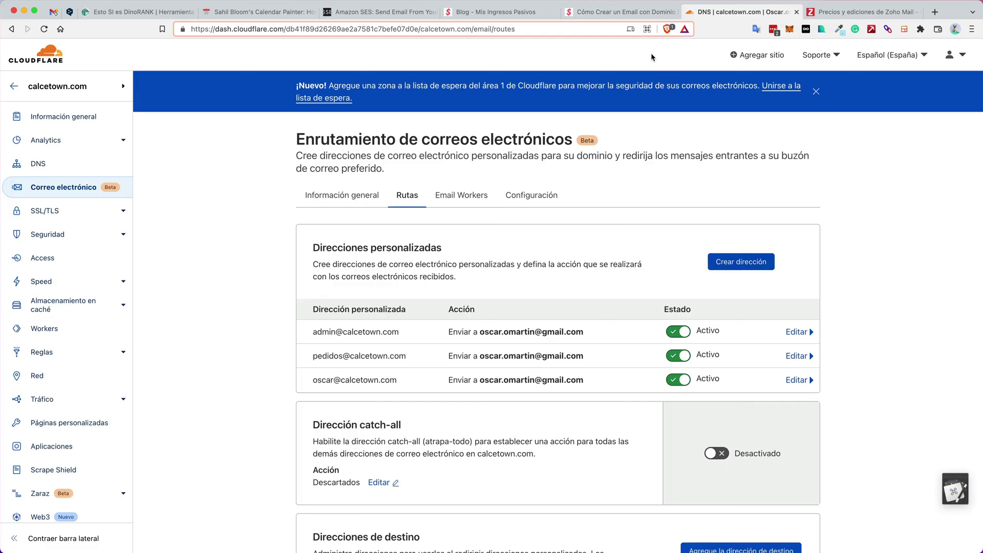
pyautogui.click(603, 18)
pyautogui.click(206, 211)
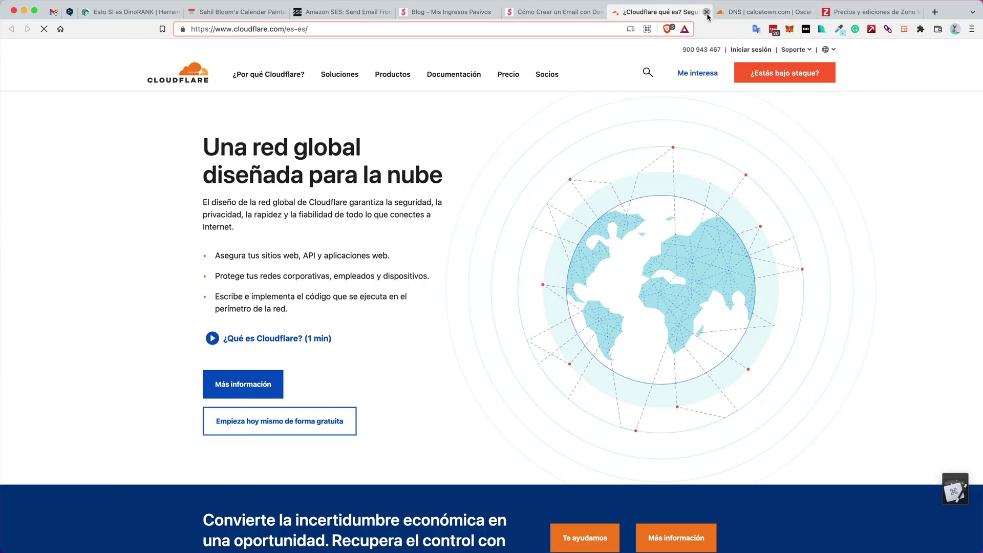
pyautogui.click(707, 13)
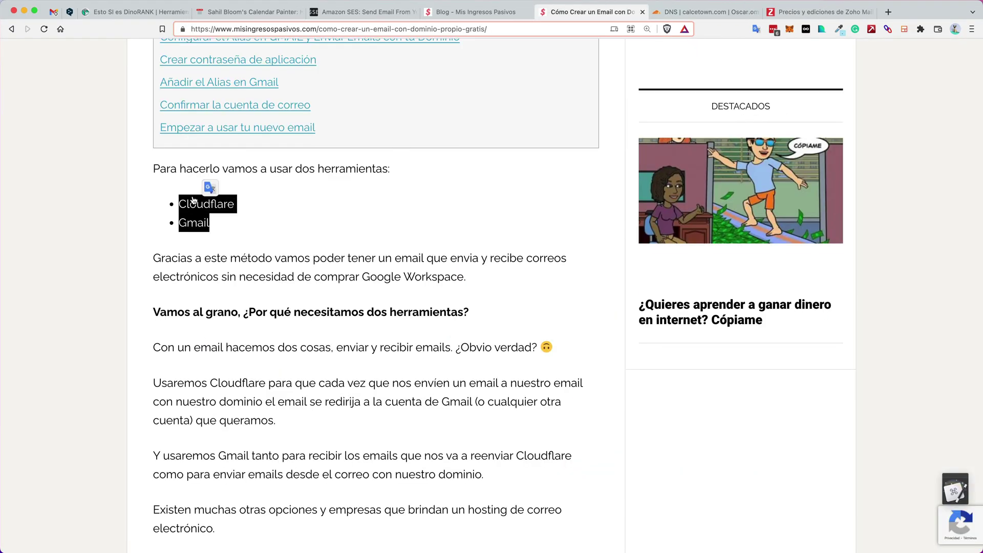
pyautogui.click(264, 231)
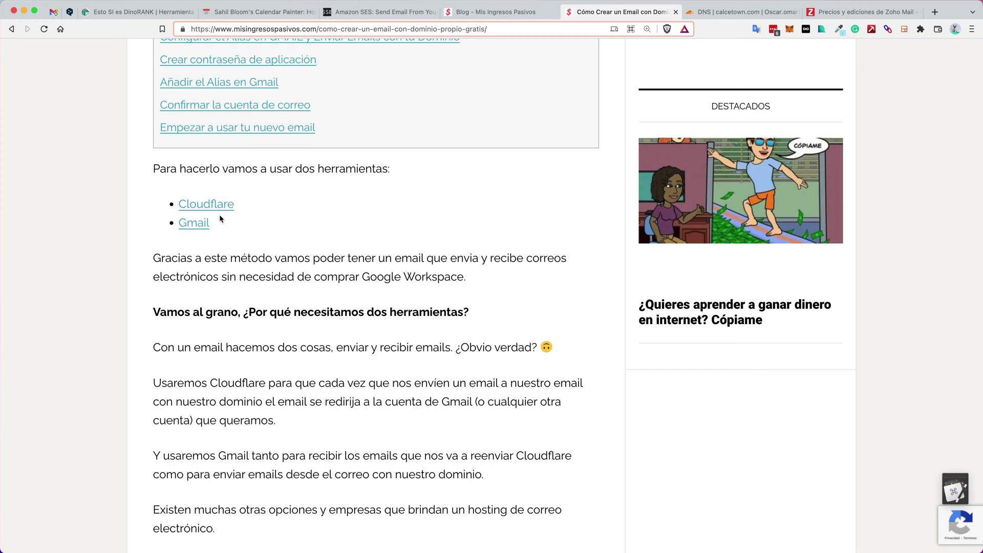
pyautogui.moveTo(228, 207); pyautogui.dragTo(172, 205)
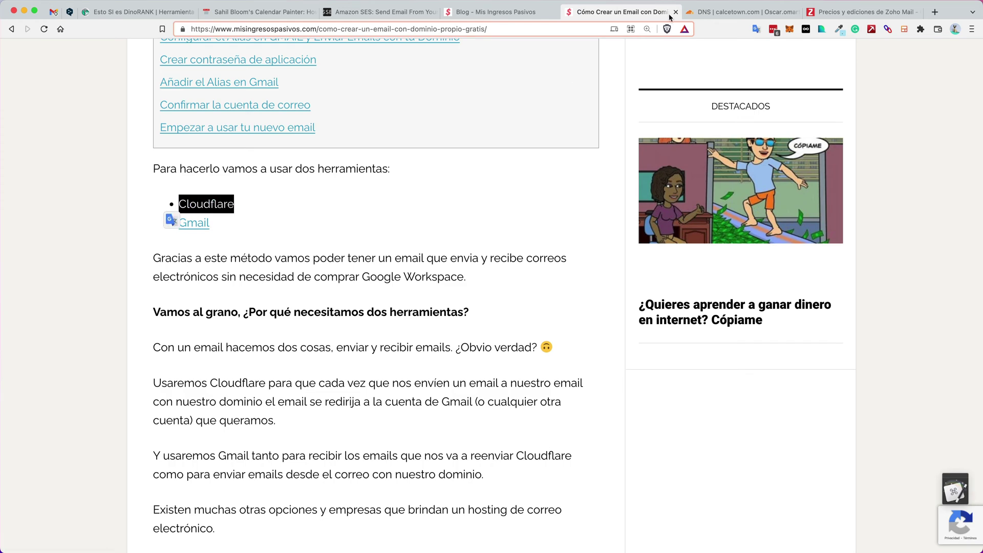
pyautogui.click(711, 14)
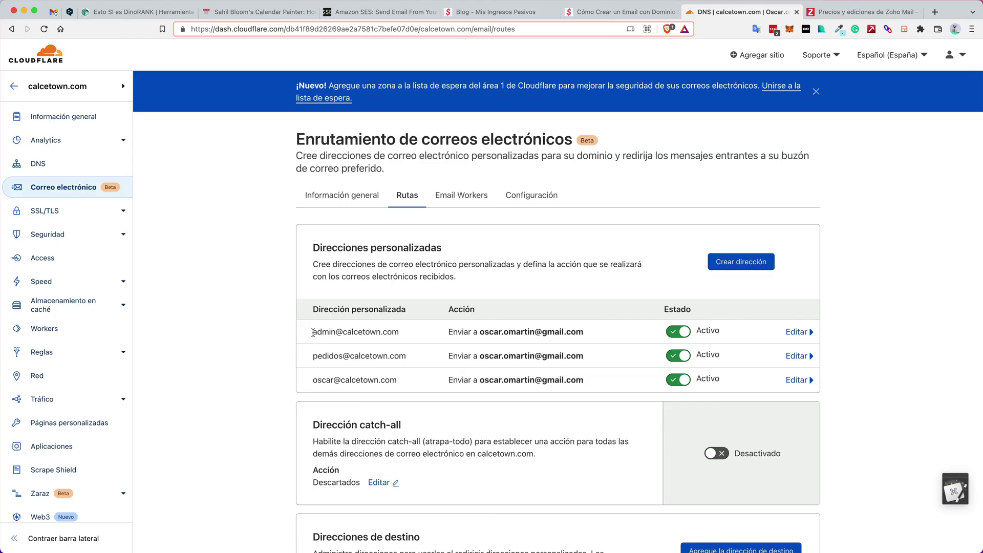
pyautogui.moveTo(313, 332); pyautogui.dragTo(399, 333)
pyautogui.moveTo(313, 355); pyautogui.dragTo(370, 358)
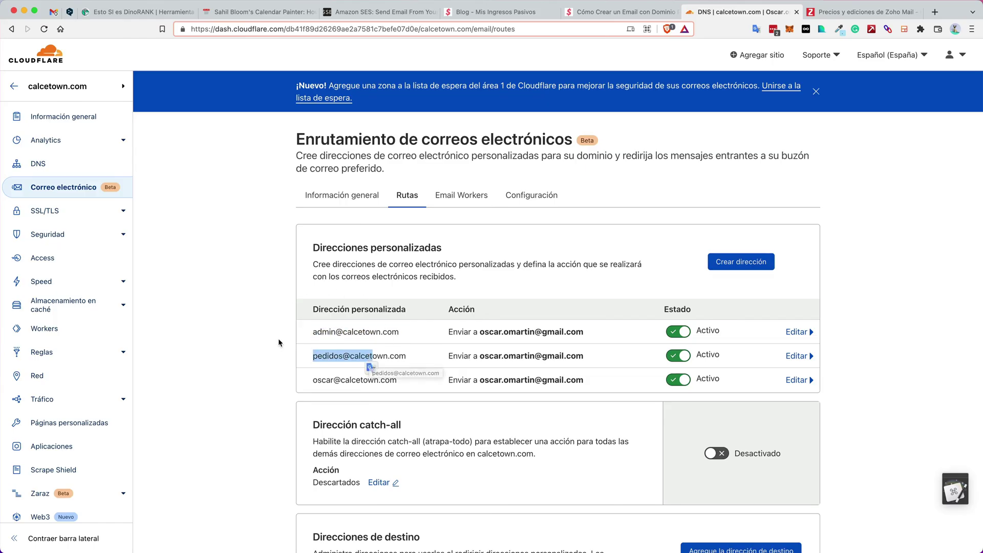
pyautogui.moveTo(591, 333); pyautogui.dragTo(478, 333)
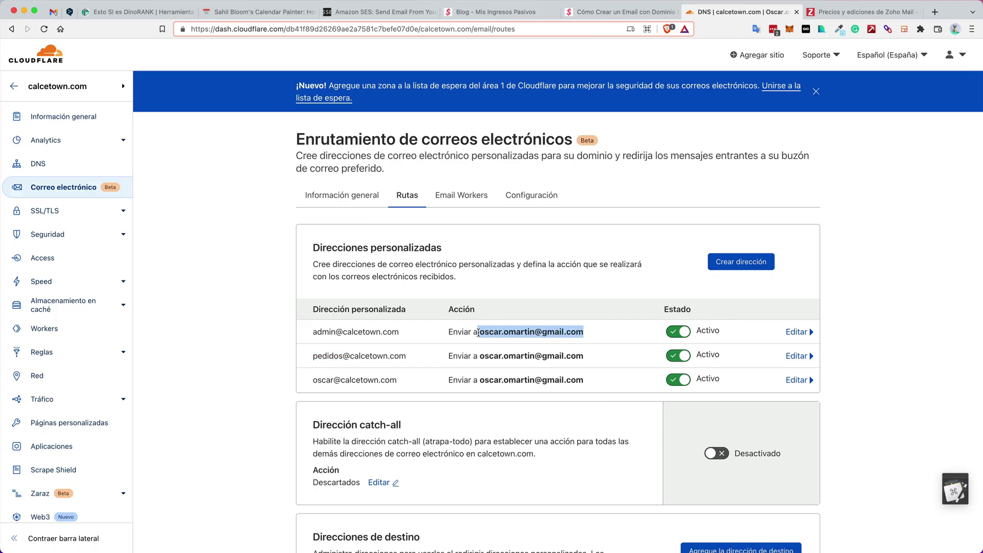
pyautogui.click(480, 295)
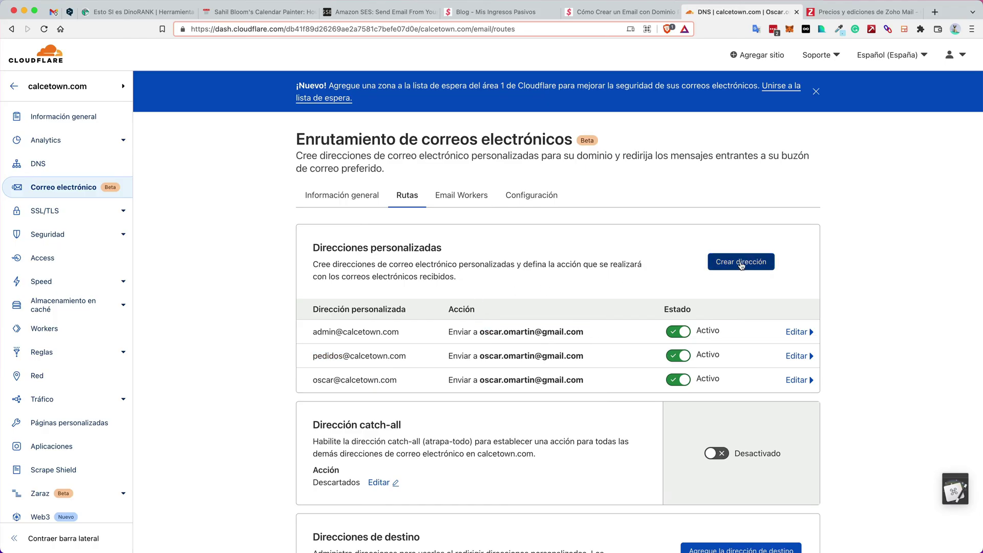
pyautogui.click(739, 260)
pyautogui.click(393, 331)
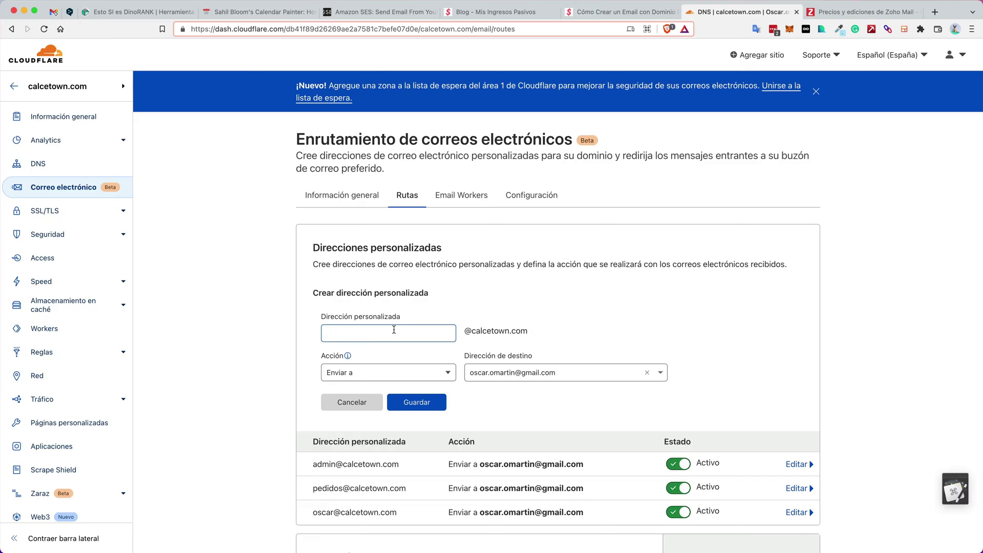
pyautogui.click(394, 329)
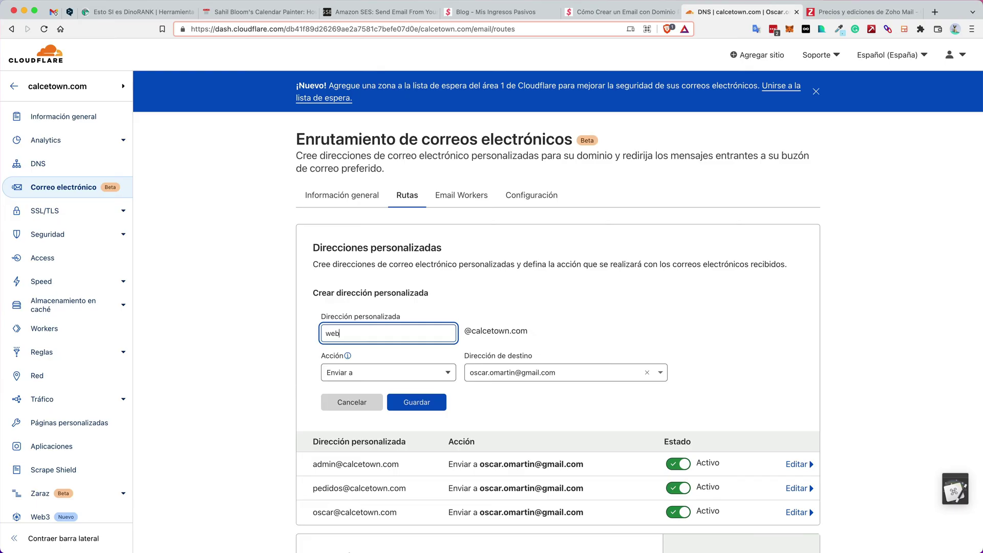
pyautogui.click(358, 374)
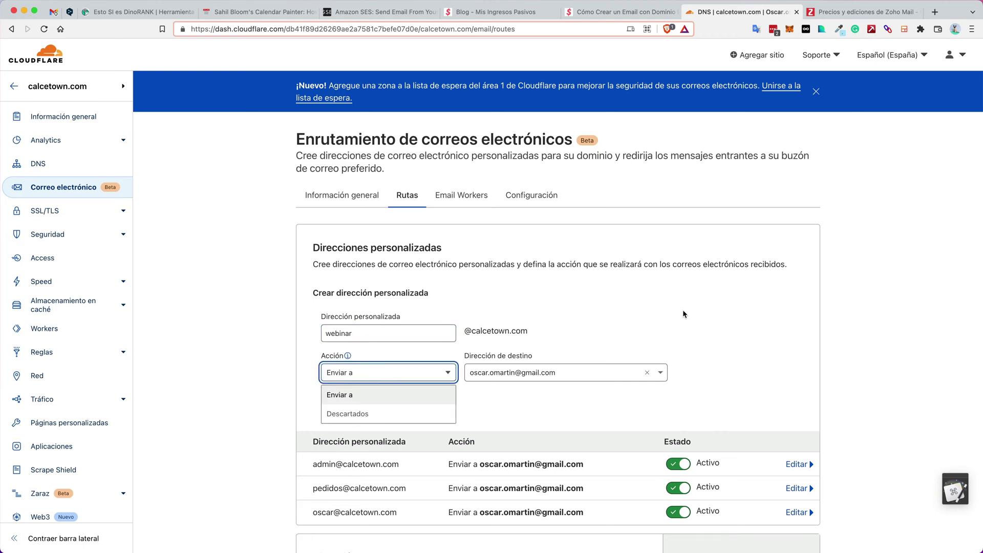
pyautogui.click(429, 394)
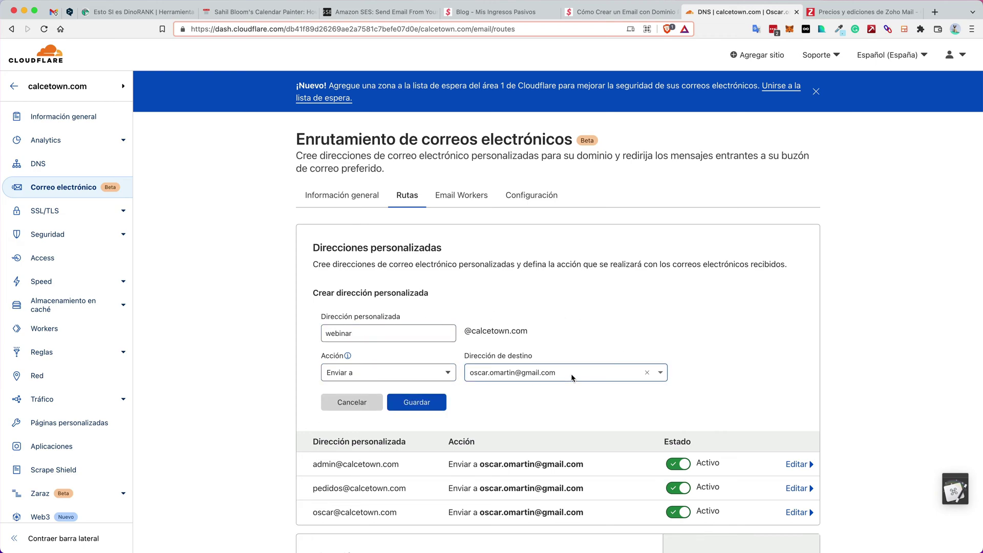
pyautogui.click(415, 402)
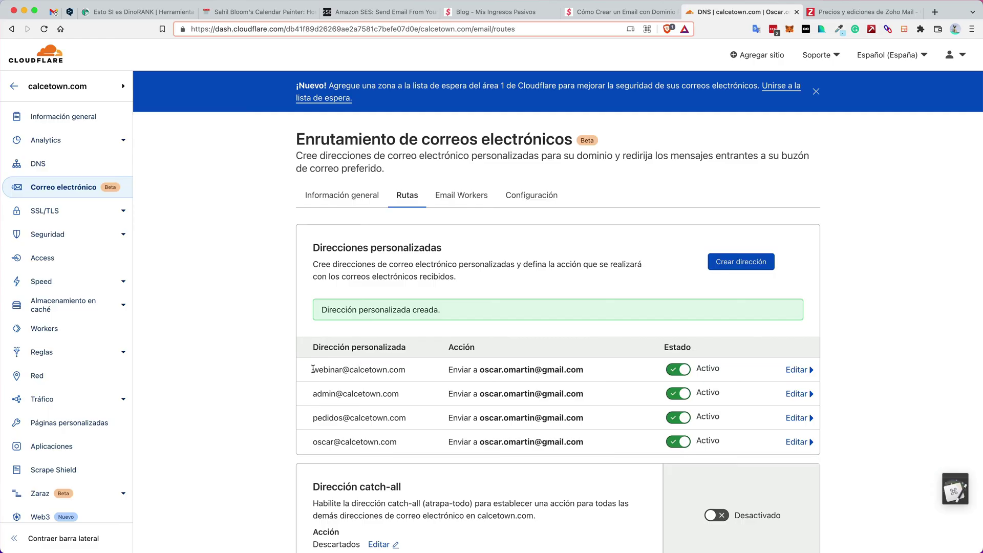
pyautogui.moveTo(313, 370); pyautogui.dragTo(407, 373)
pyautogui.press('super+c')
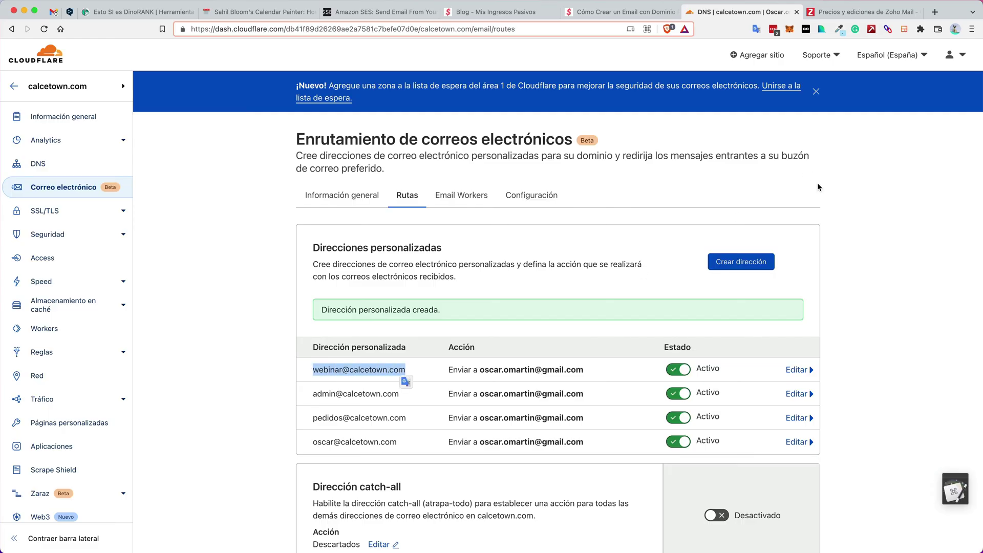
pyautogui.click(867, 235)
# Open protonmail.com in a new tab and sign in with the first Proton account
pyautogui.press('super+t')
pyautogui.write('protonmail.com')
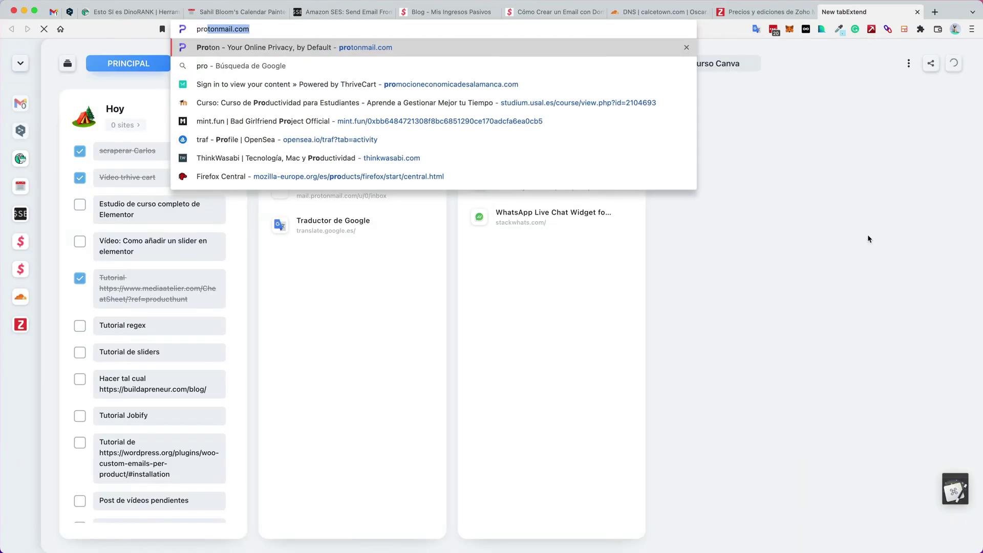
pyautogui.press('Return')
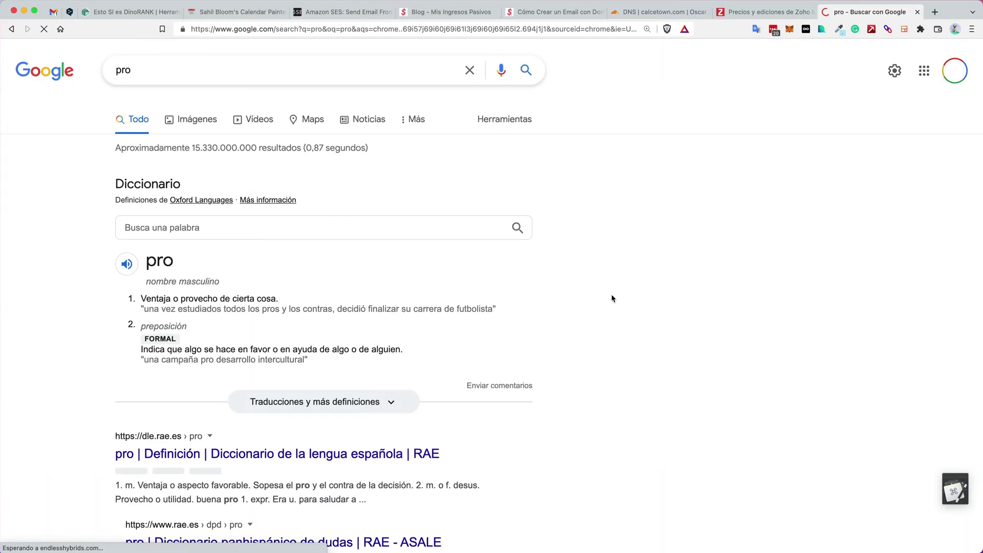
pyautogui.click(228, 29)
pyautogui.write('protonmail.com')
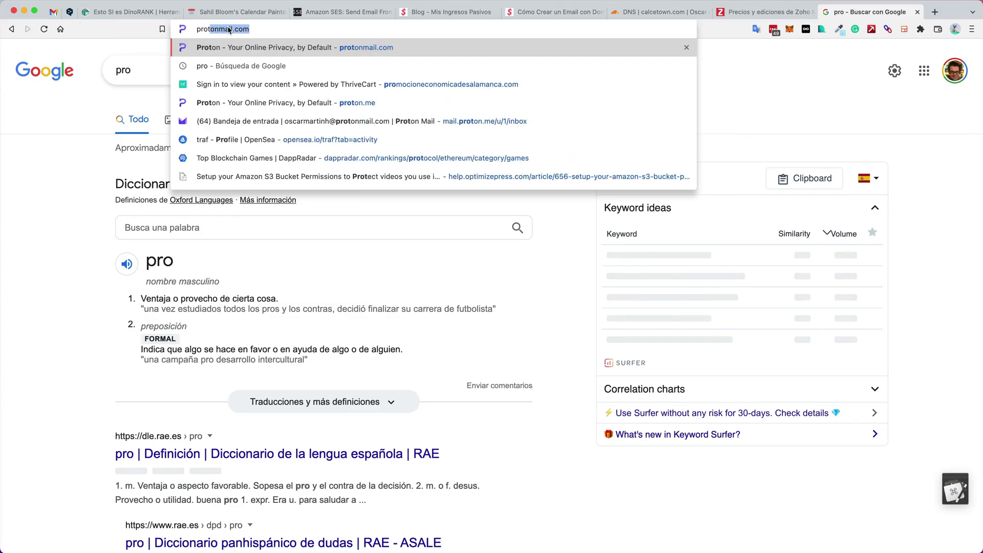
pyautogui.press('Return')
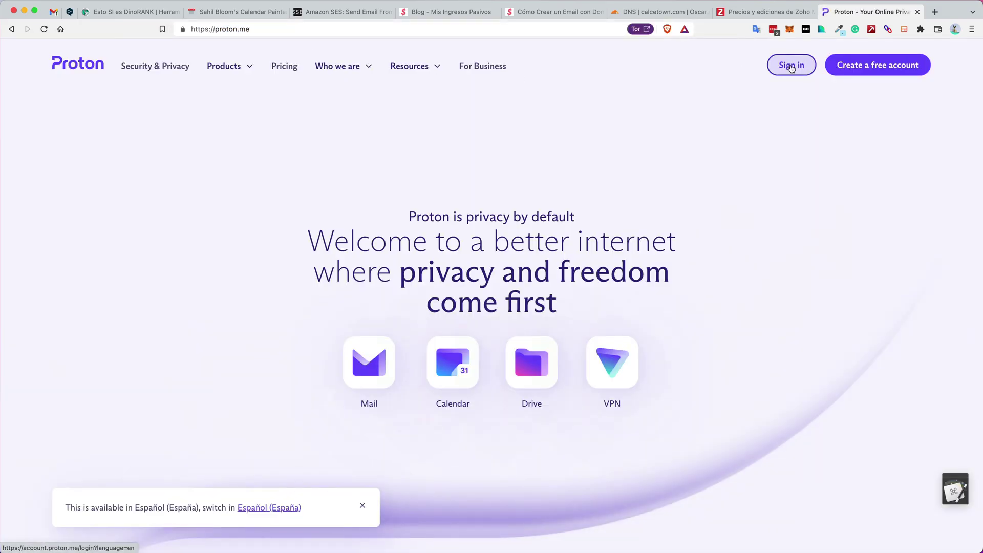
pyautogui.click(791, 66)
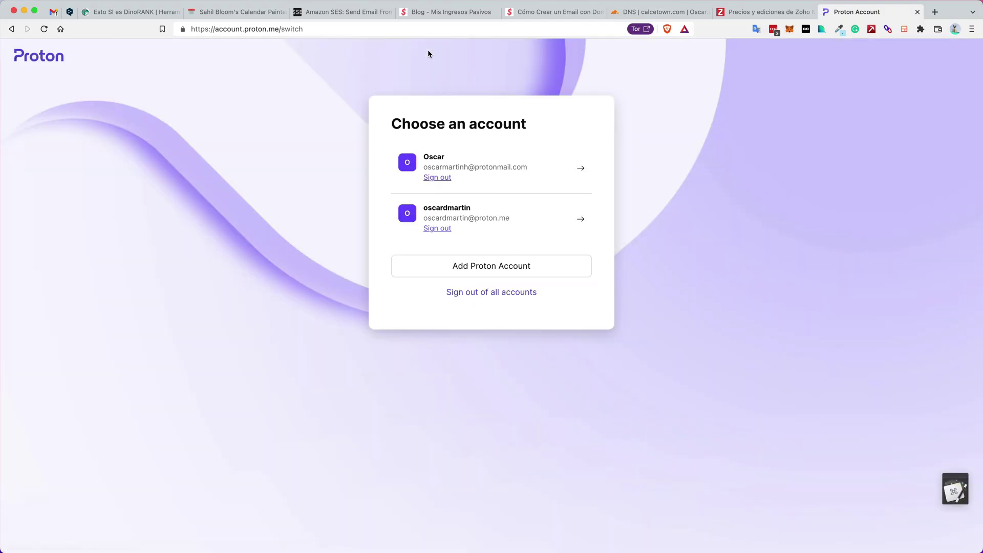
pyautogui.click(518, 172)
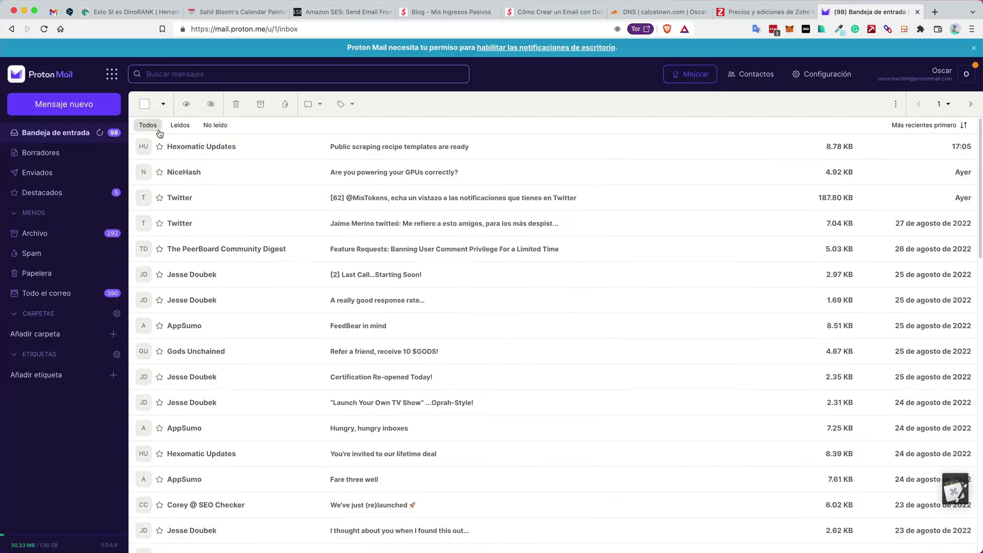
# Send a message to the webinar address with subject 'prueba en vivo' and body 'hola que tal'
pyautogui.click(63, 104)
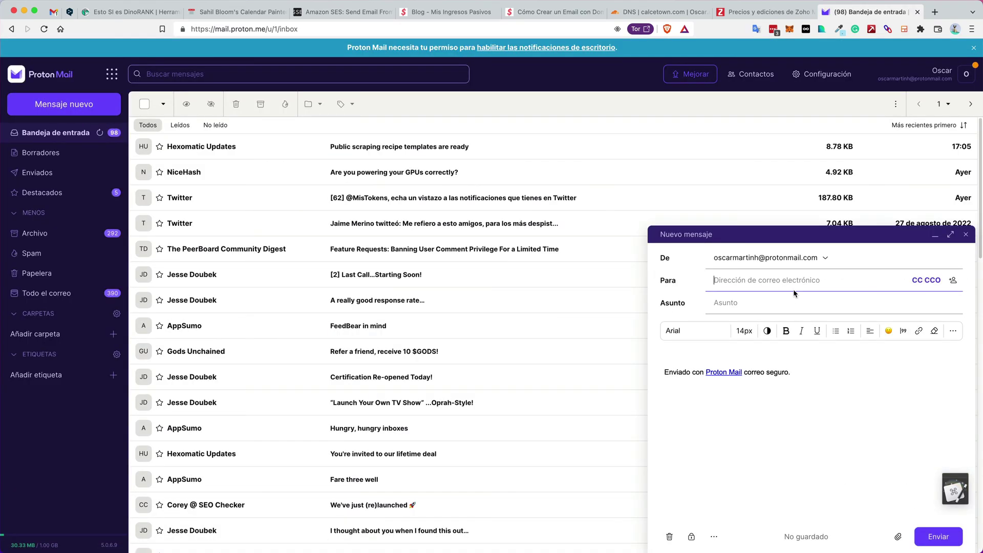
pyautogui.press('super+v')
pyautogui.click(770, 302)
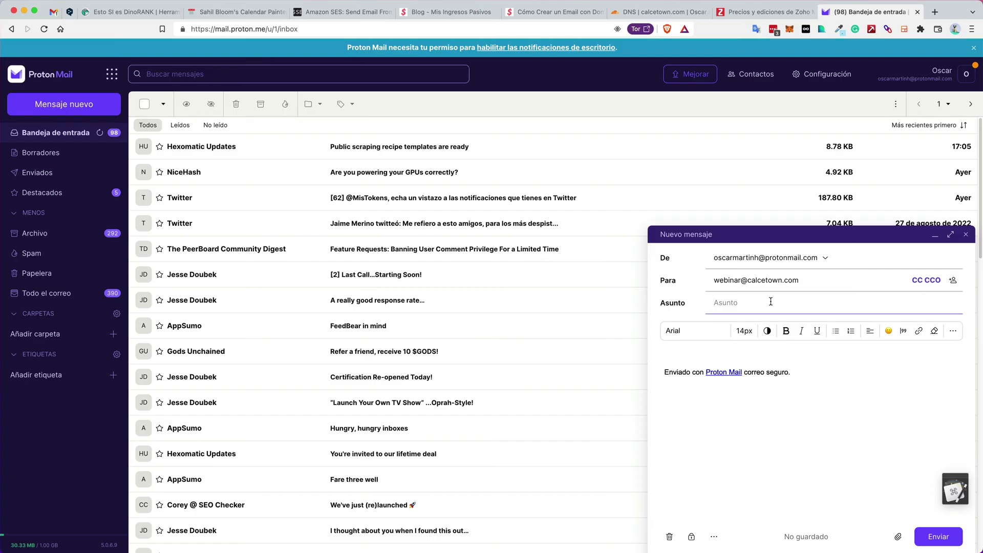
pyautogui.write('prueba en vivo')
pyautogui.click(748, 349)
pyautogui.write('h')
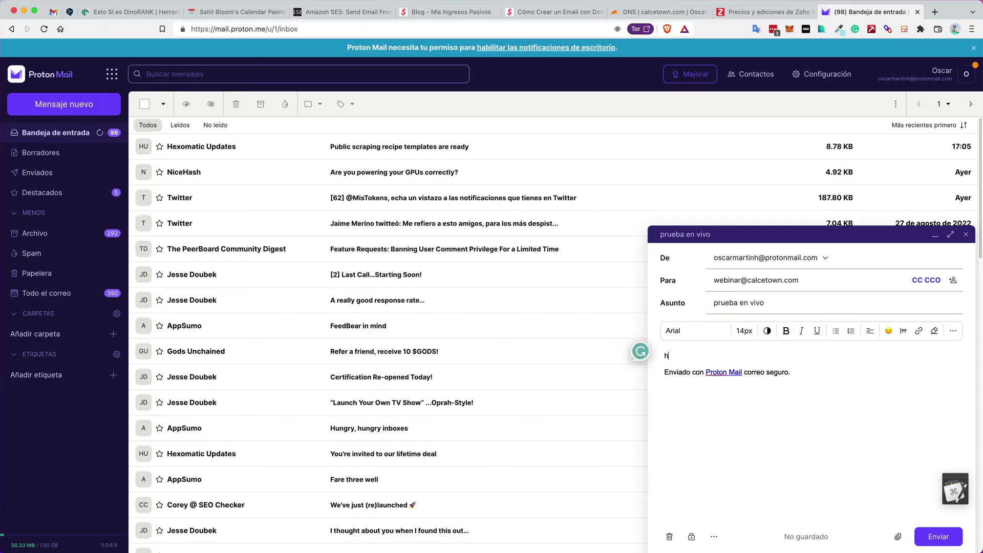
pyautogui.write('ola que tal')
pyautogui.click(947, 540)
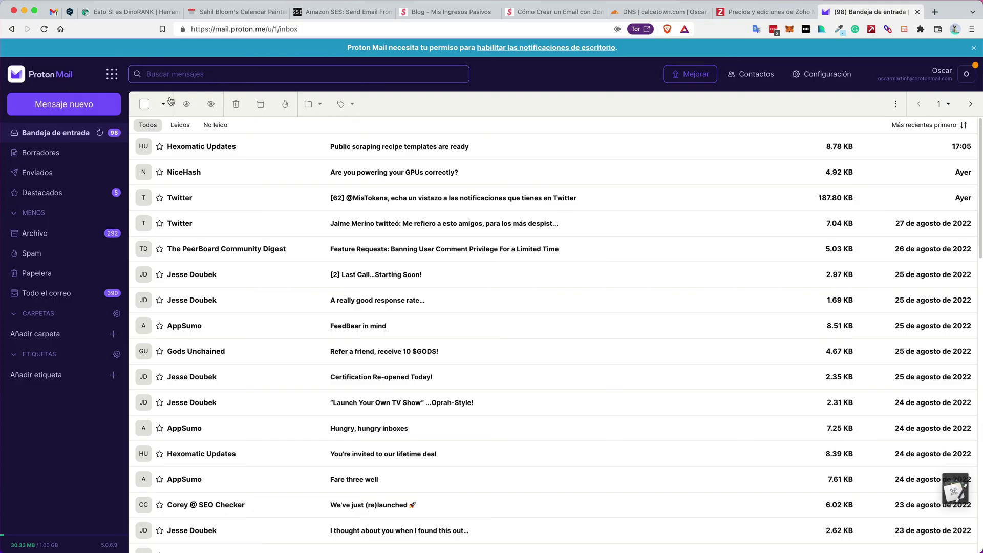
# Refresh the Gmail inbox until 'prueba en vivo' arrives, then open it
pyautogui.click(55, 12)
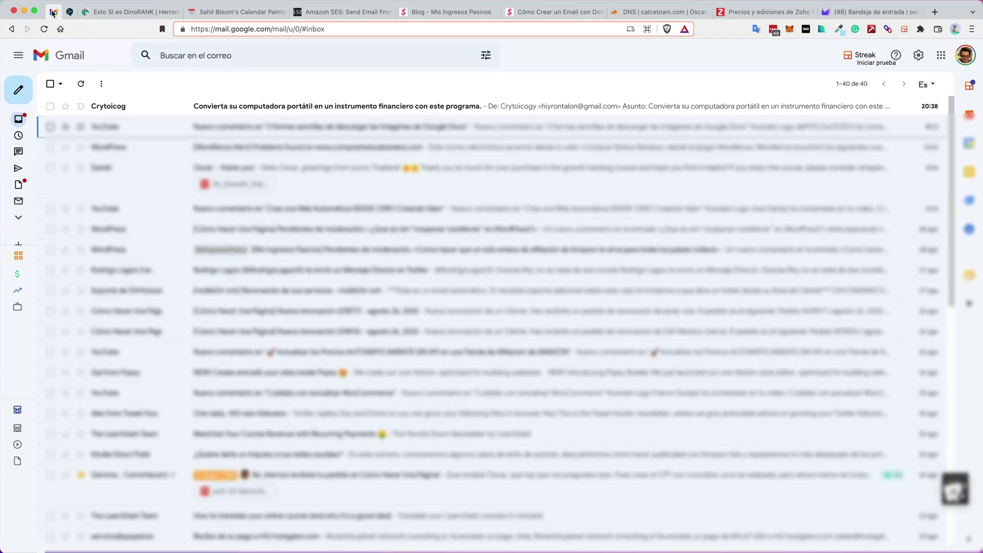
pyautogui.click(80, 83)
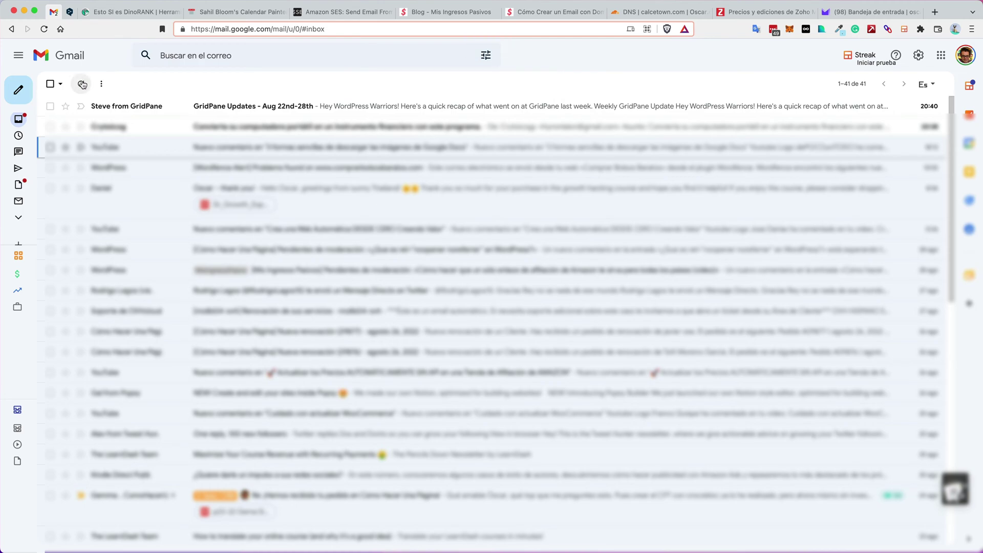
pyautogui.click(82, 85)
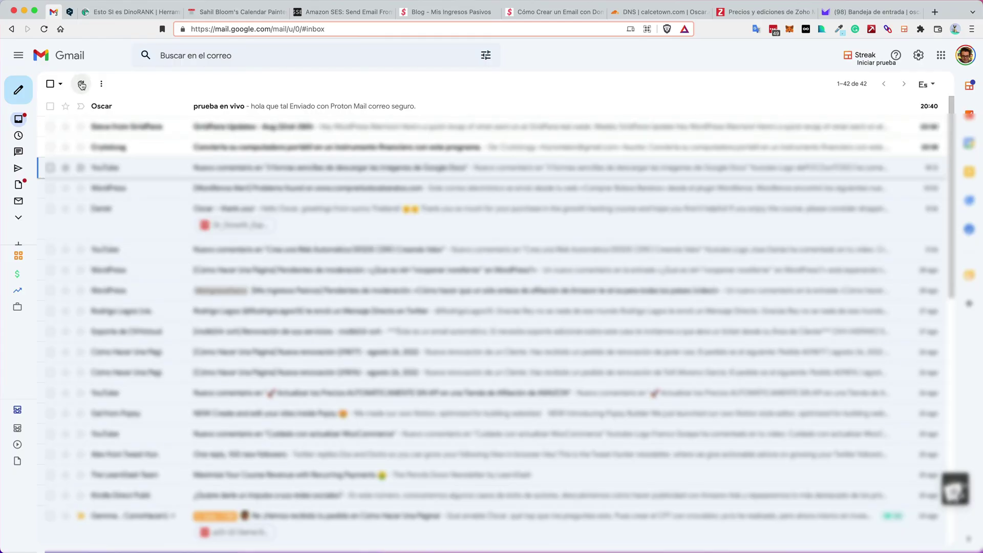
pyautogui.click(244, 108)
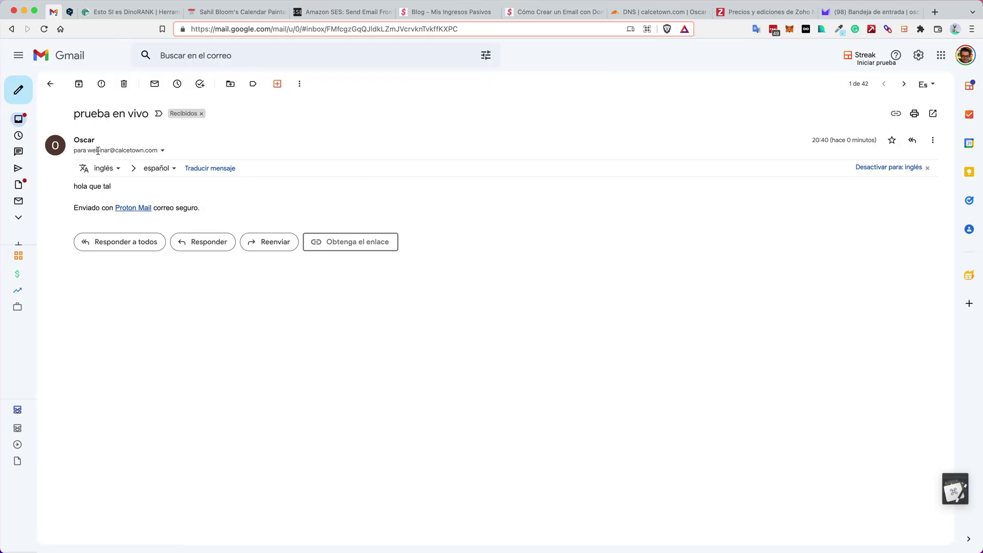
pyautogui.moveTo(116, 149)
# Return to the blog article and highlight its tools, Cloudflare and Gmail
pyautogui.click(553, 14)
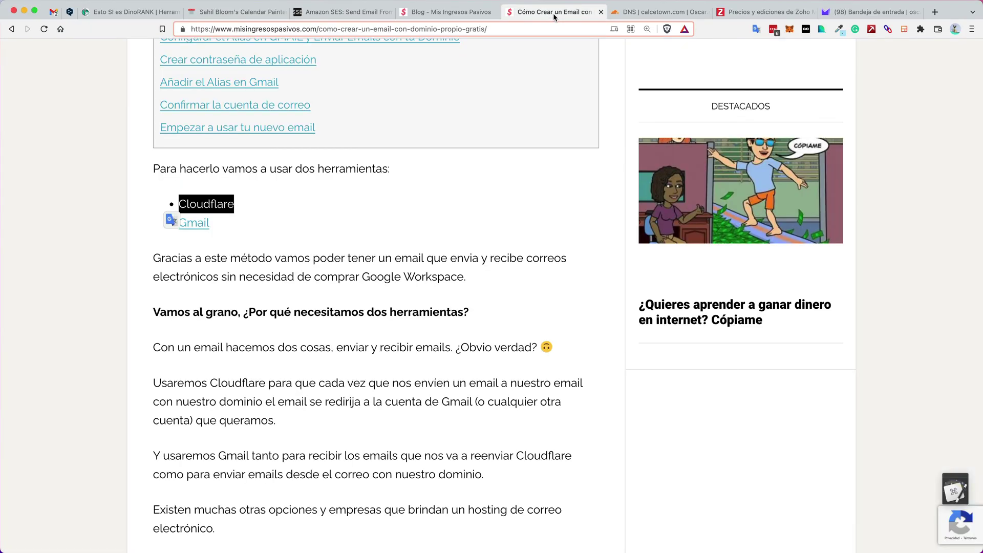
pyautogui.moveTo(294, 230); pyautogui.dragTo(187, 185)
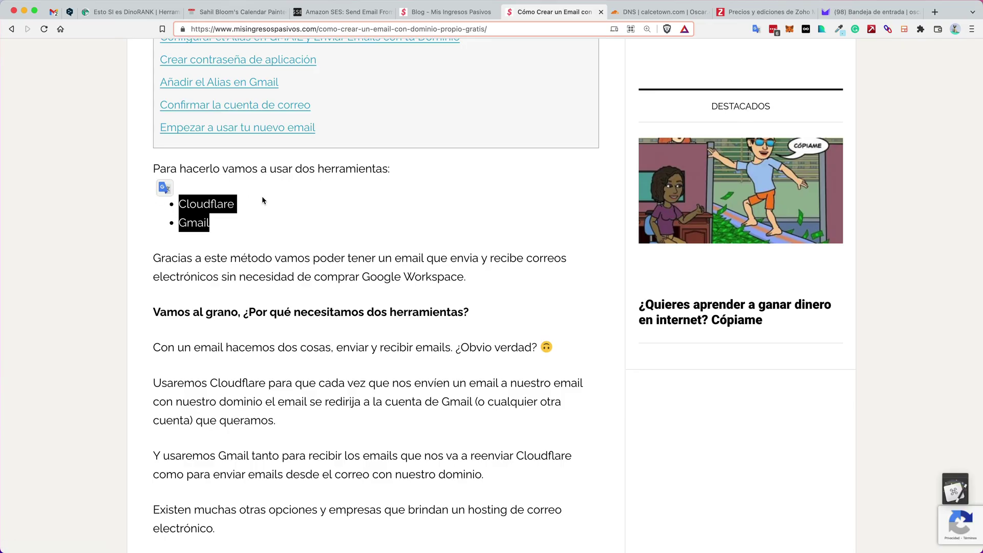
pyautogui.click(241, 183)
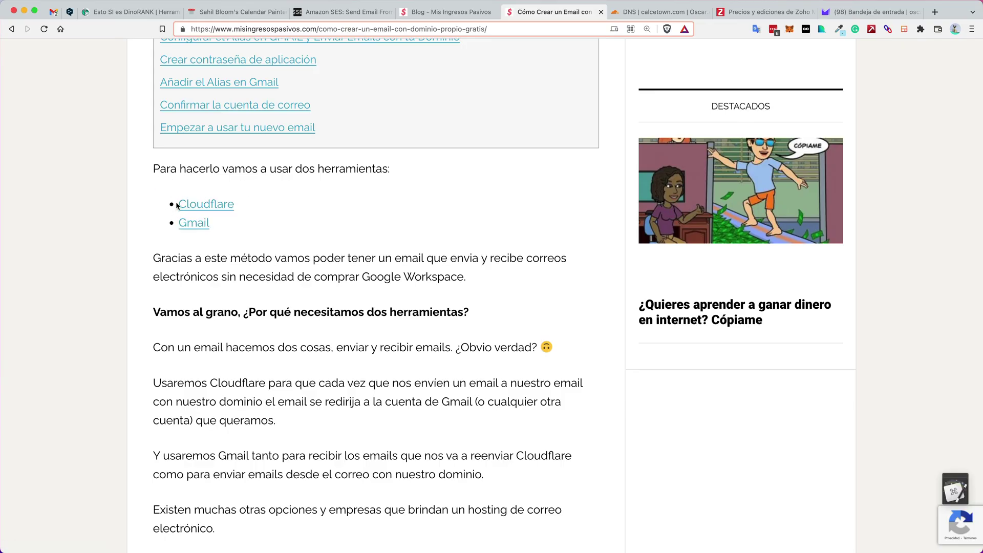
pyautogui.moveTo(175, 206); pyautogui.dragTo(234, 205)
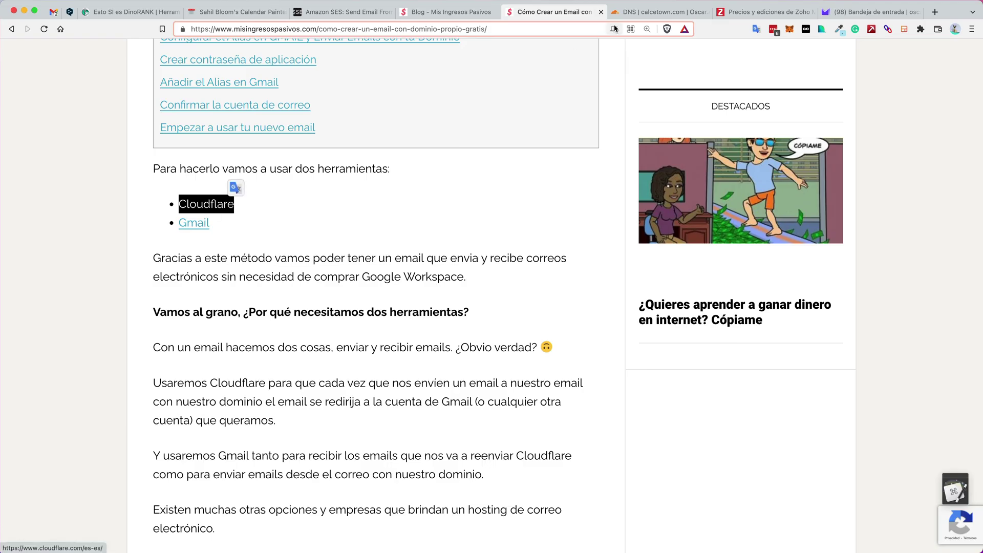
# Compare the Cloudflare webinar route with the received message's recipient, then return to the article
pyautogui.click(642, 12)
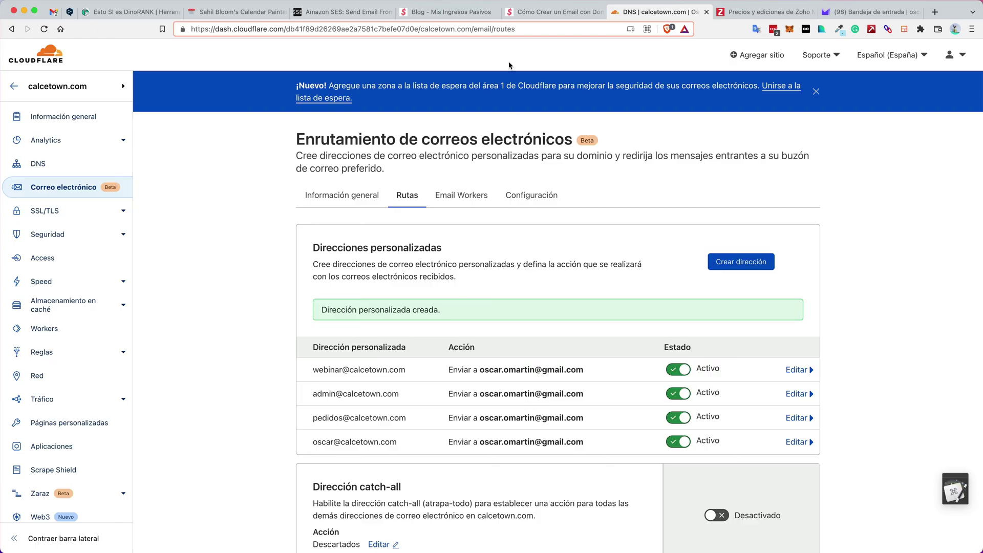
pyautogui.click(53, 13)
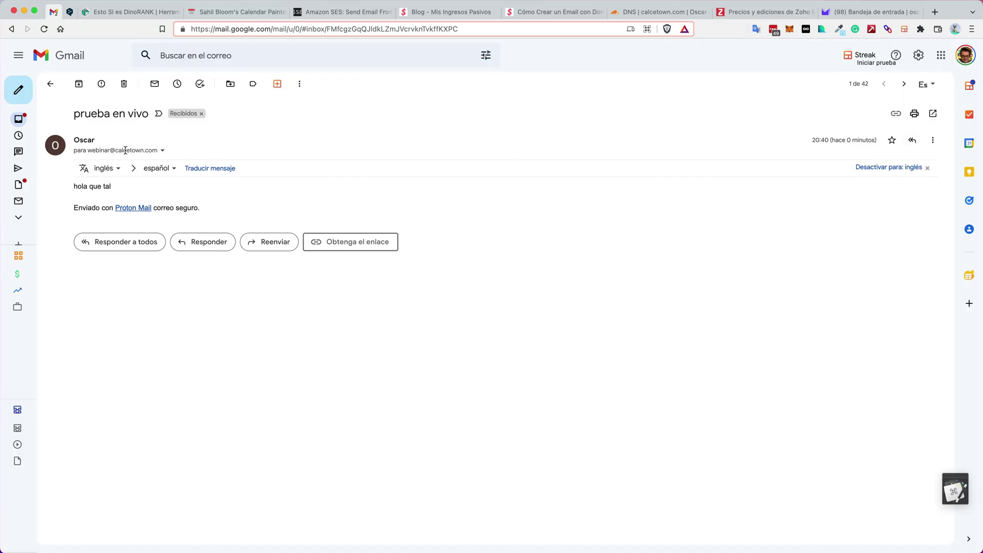
pyautogui.moveTo(88, 150); pyautogui.dragTo(177, 147)
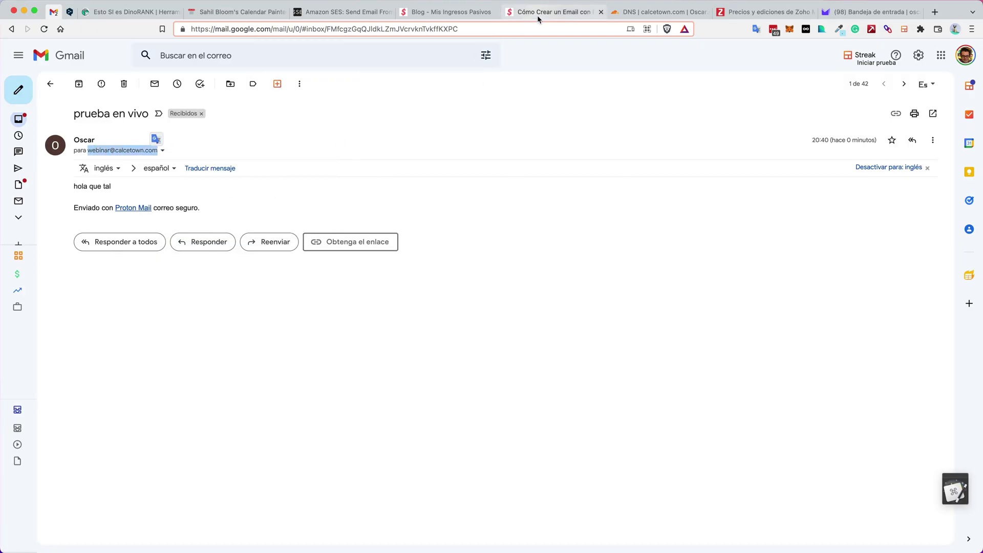
pyautogui.click(537, 16)
pyautogui.click(371, 201)
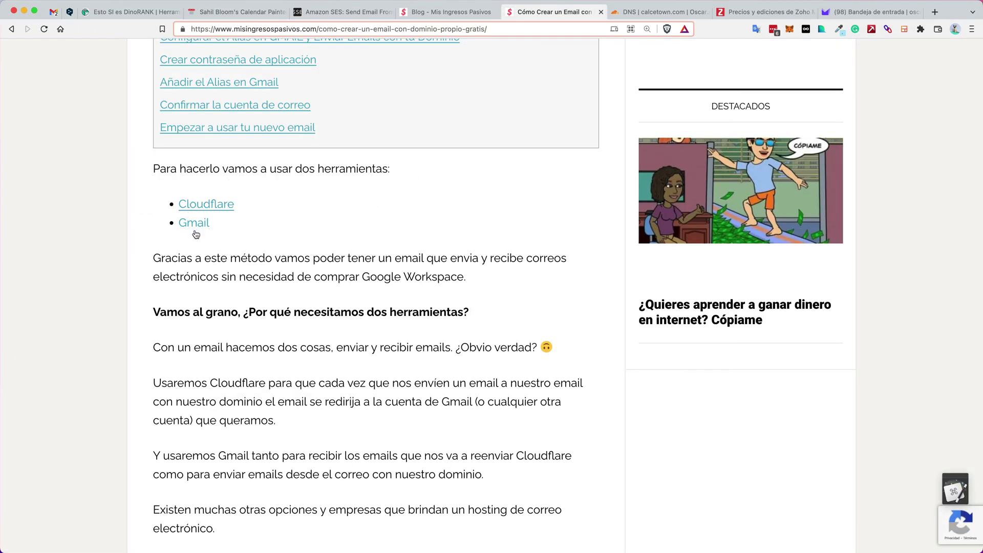
# Scroll to 'Crear contraseña de aplicación' and open its 'desde aquí' Google Account link
pyautogui.scroll(-5, 281, 219)
pyautogui.scroll(-15, 281, 222)
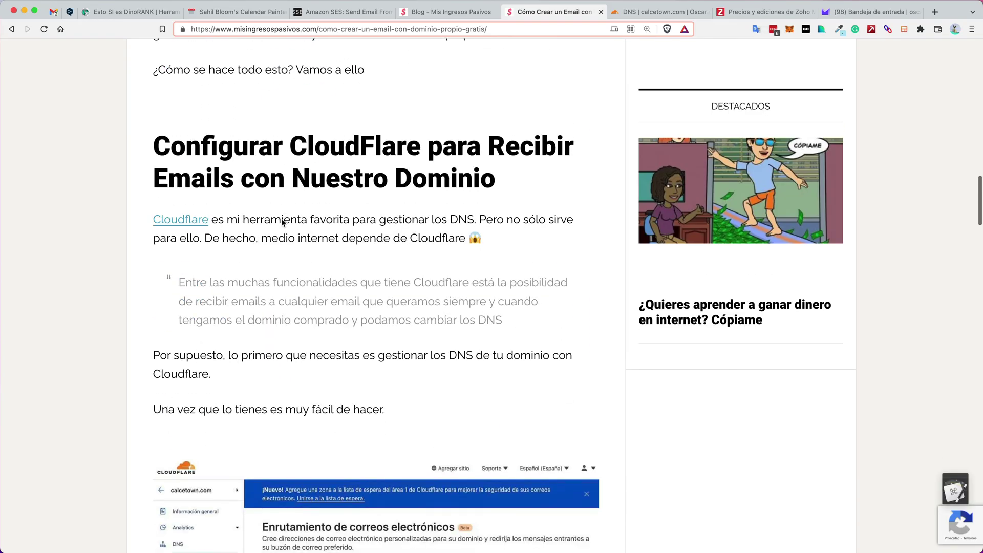
pyautogui.scroll(-20, 282, 222)
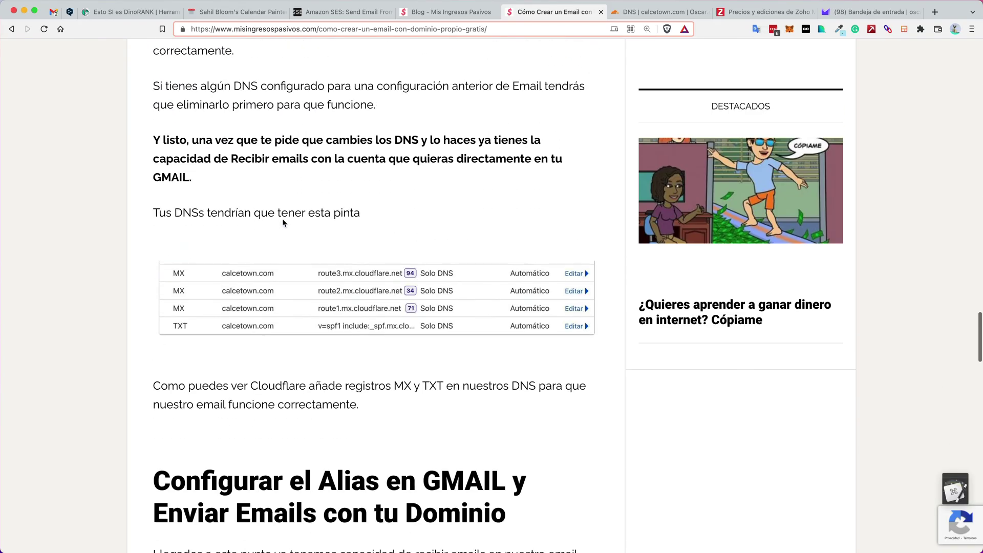
pyautogui.scroll(1, 283, 219)
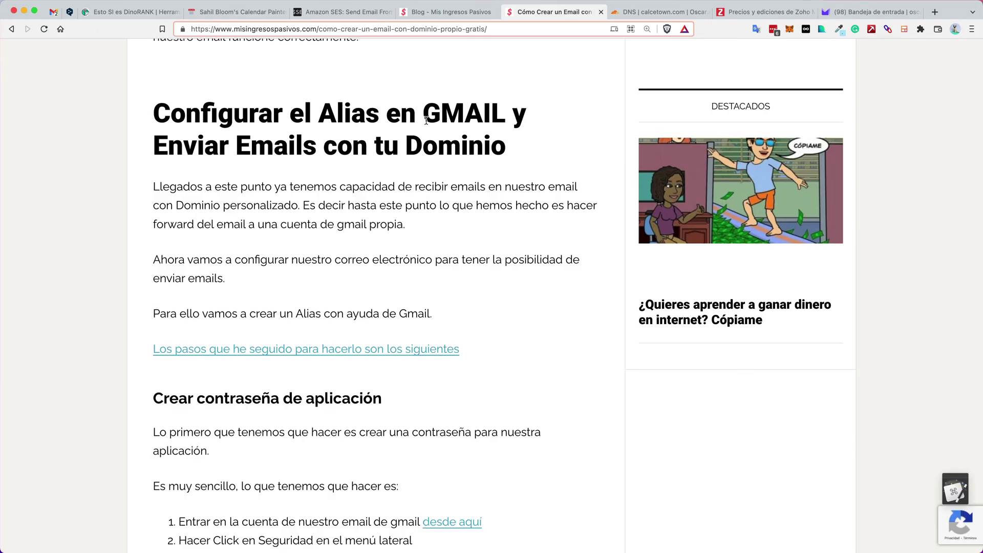
pyautogui.scroll(7, 426, 122)
pyautogui.scroll(-7, 415, 154)
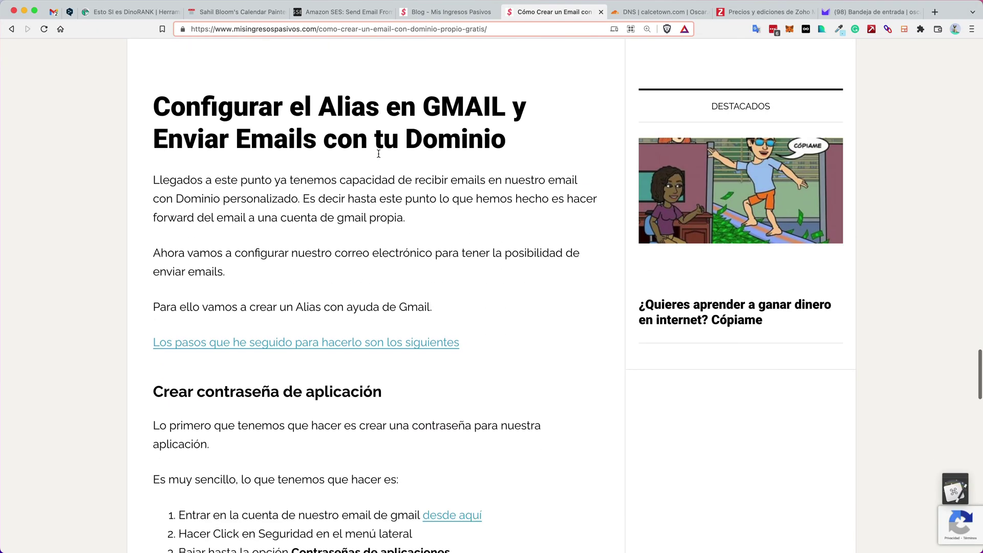
pyautogui.scroll(-6, 378, 154)
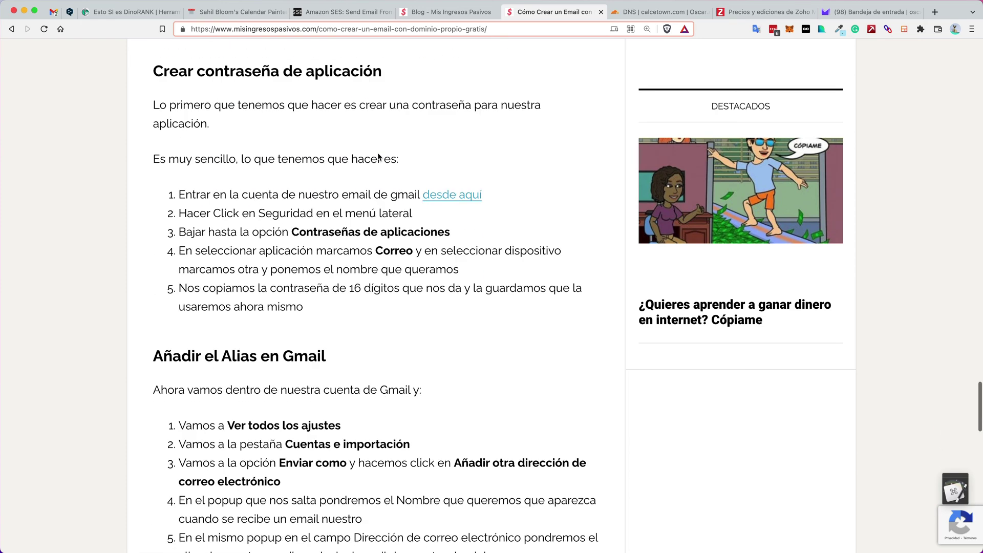
pyautogui.scroll(-2, 378, 156)
pyautogui.scroll(1, 325, 149)
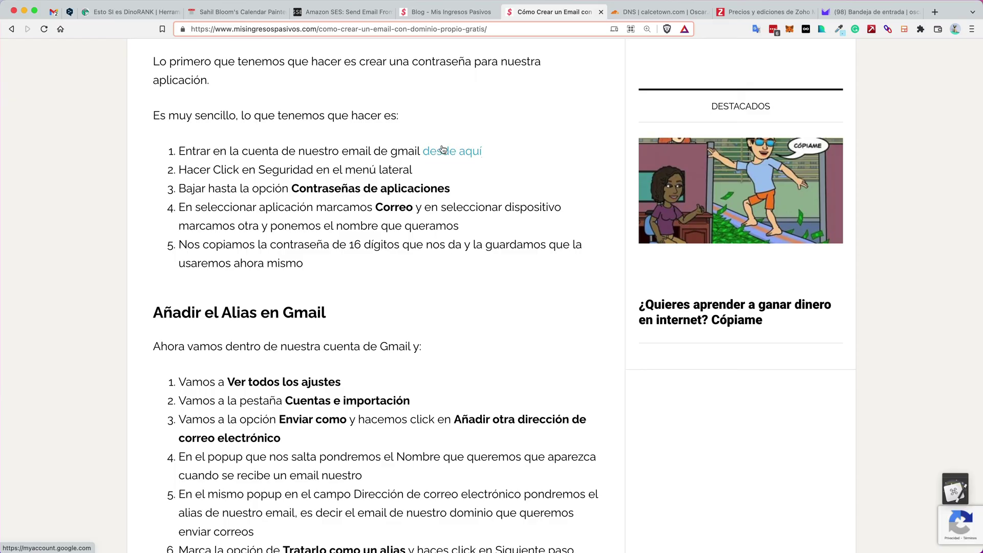
pyautogui.click(450, 153)
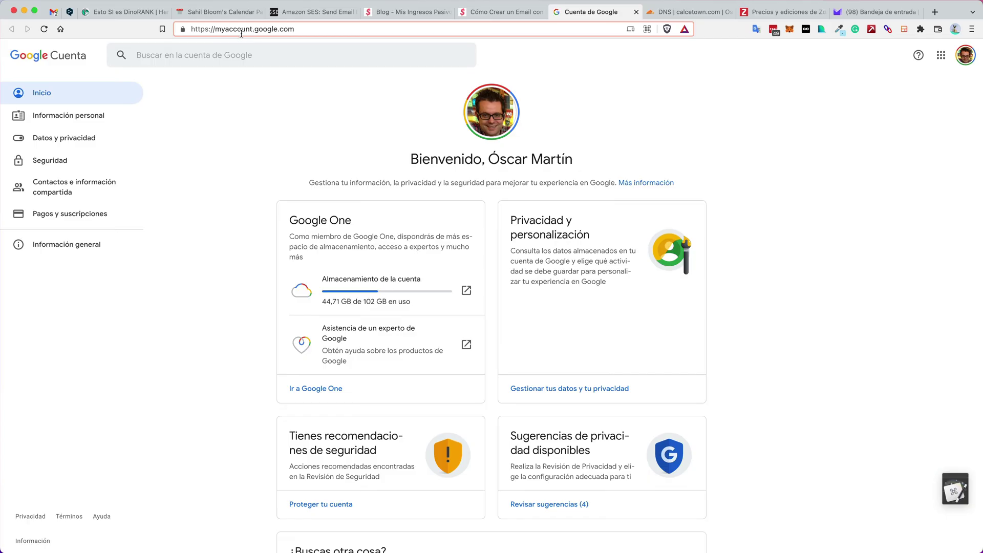
# Go to the Google Account security settings and open App passwords
pyautogui.click(50, 161)
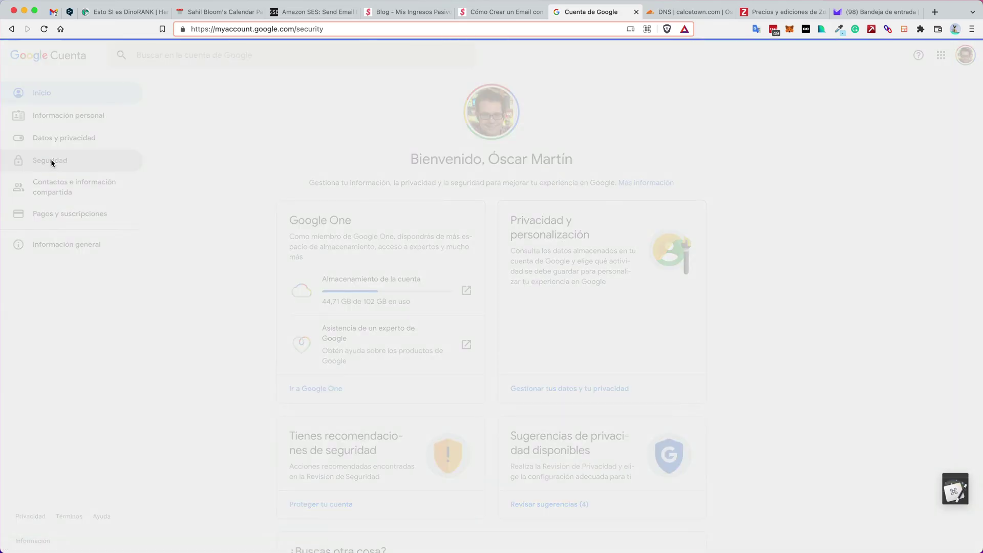
pyautogui.scroll(-3, 326, 175)
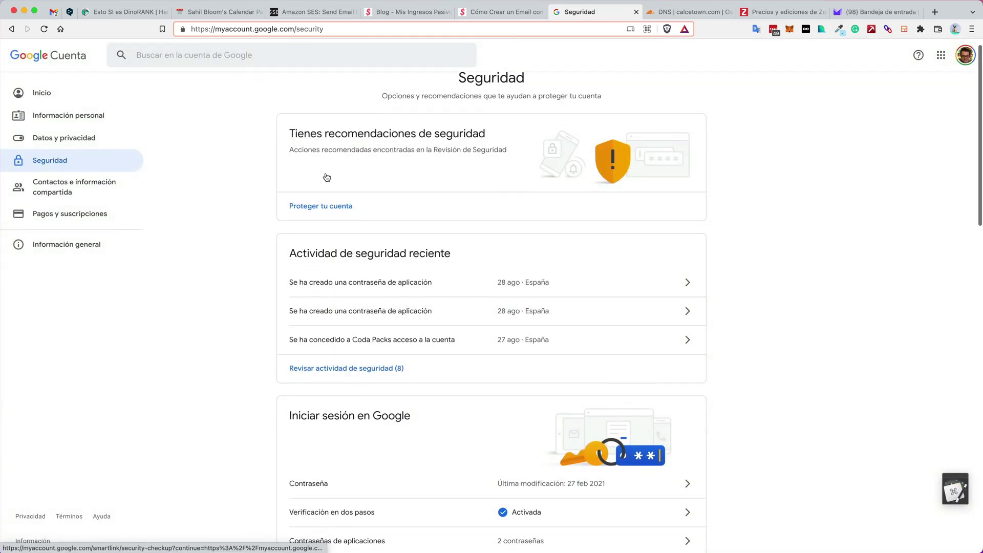
pyautogui.scroll(-6, 327, 176)
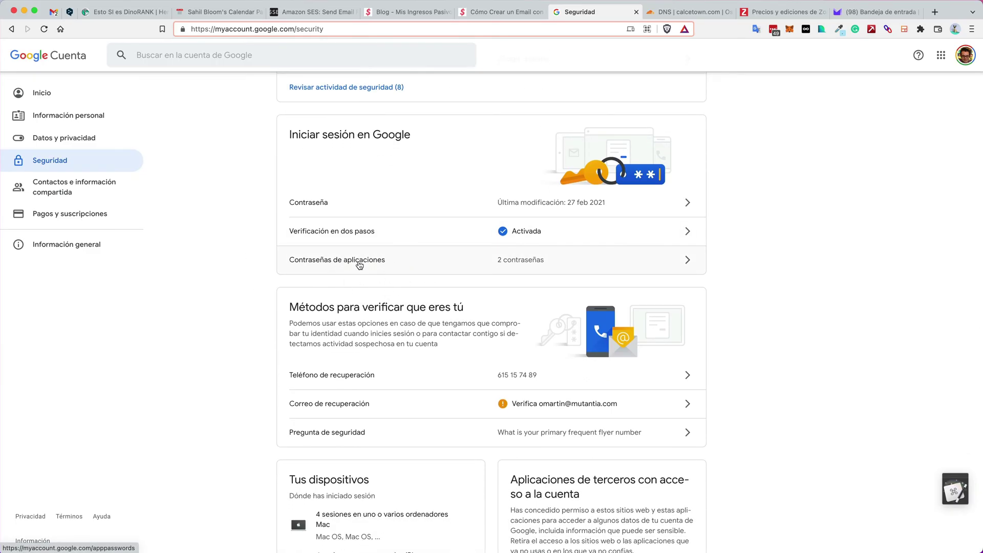
pyautogui.click(361, 263)
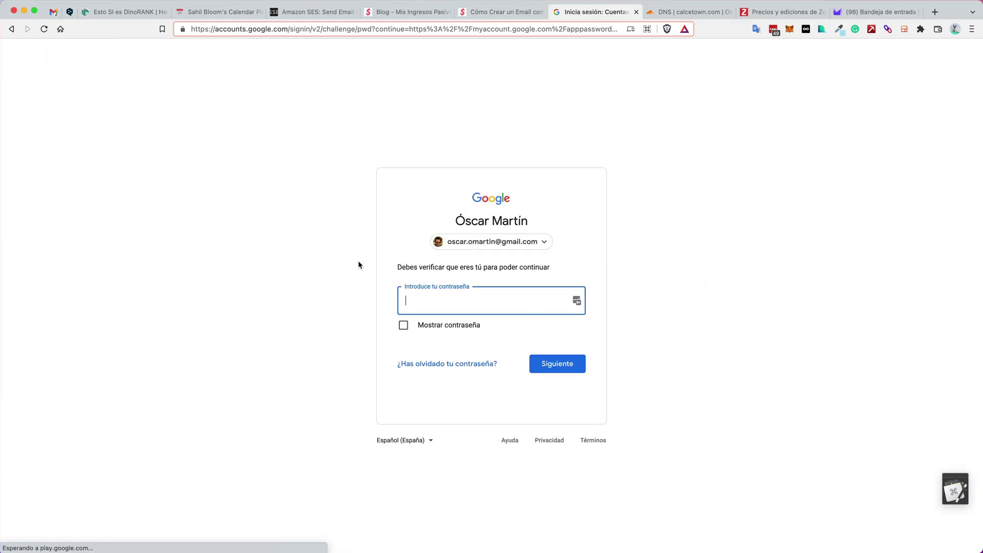
# Re-verify the sign-in by filling the account password from a LastPass saved login
pyautogui.click(574, 306)
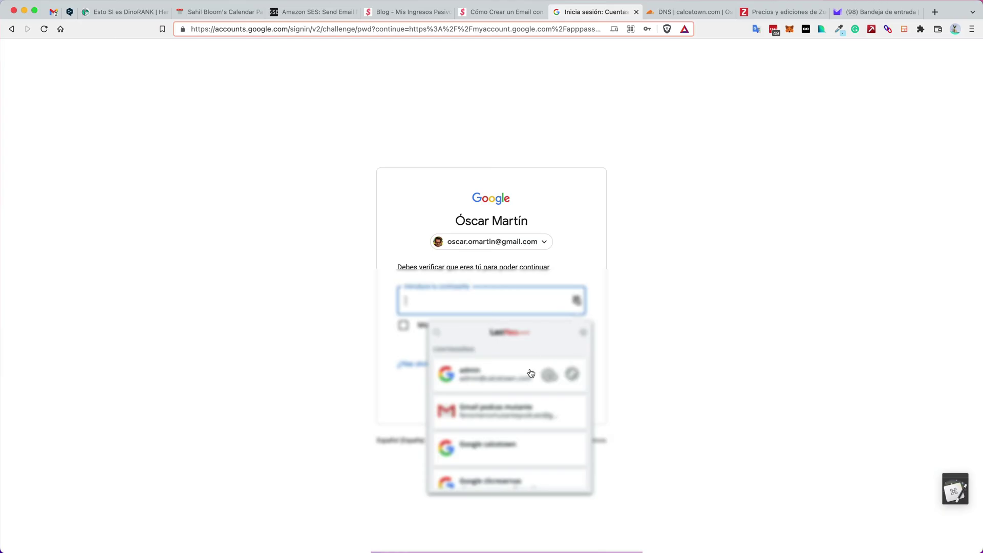
pyautogui.scroll(-5, 527, 379)
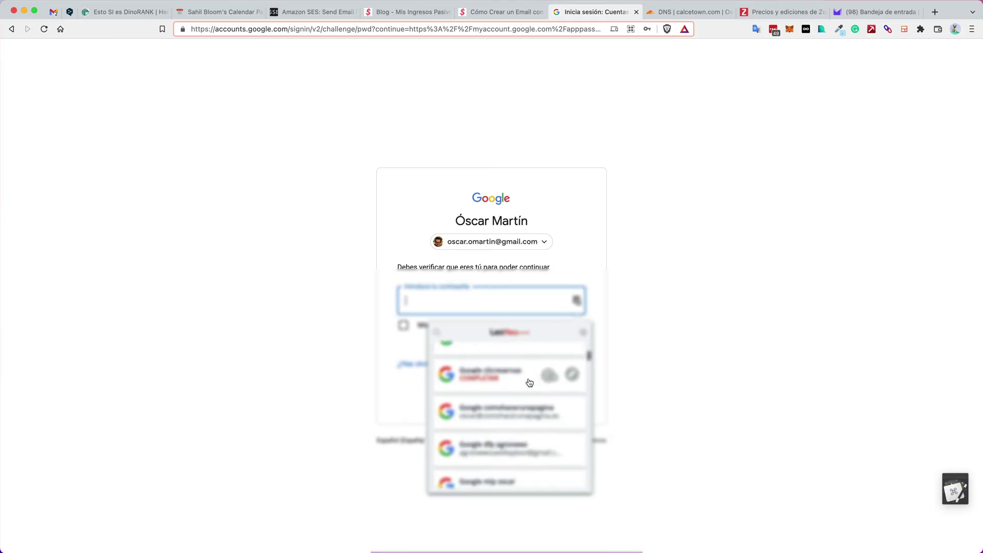
pyautogui.scroll(-6, 527, 382)
pyautogui.click(512, 410)
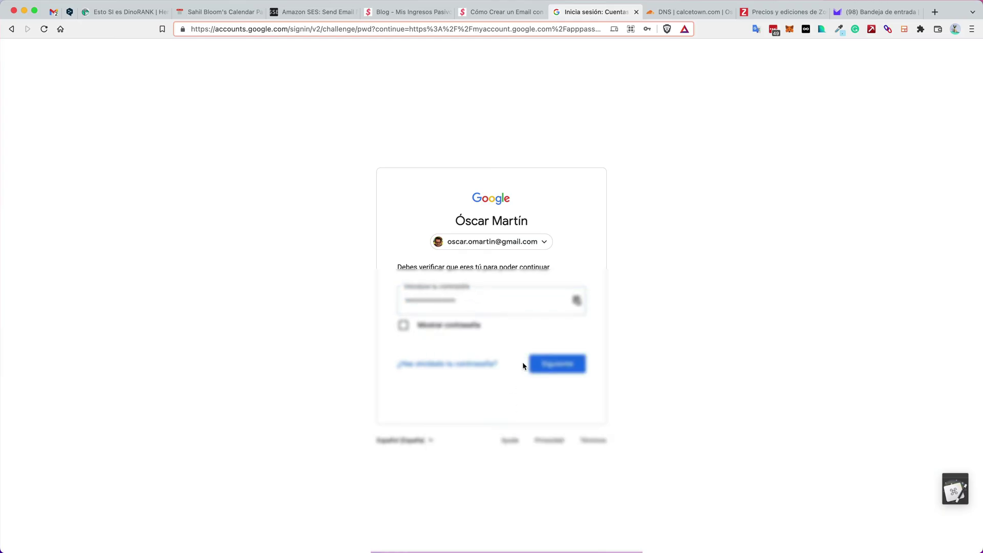
pyautogui.click(556, 361)
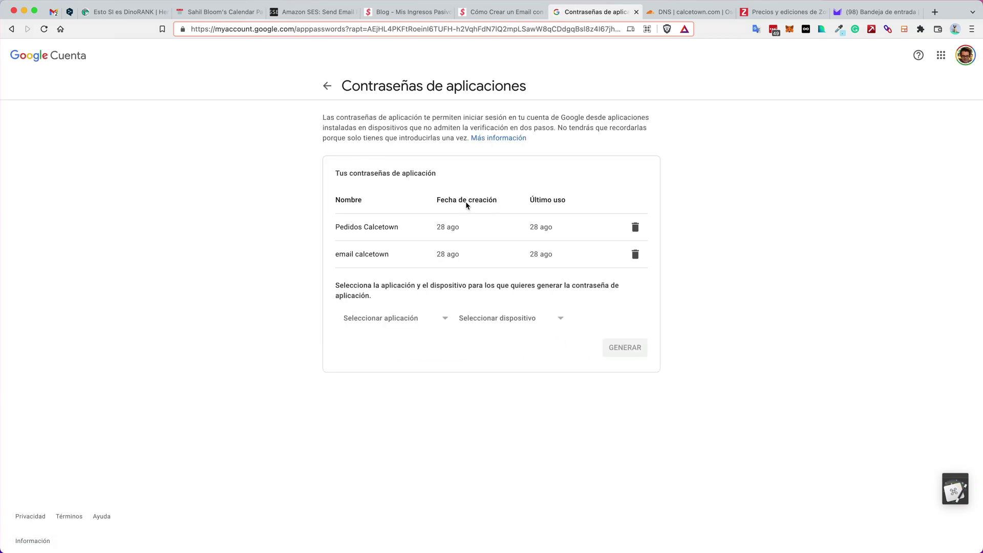
# Generate a Correo app password for a custom device named 'Webinar Calcetown', copy it, and finish
pyautogui.click(377, 318)
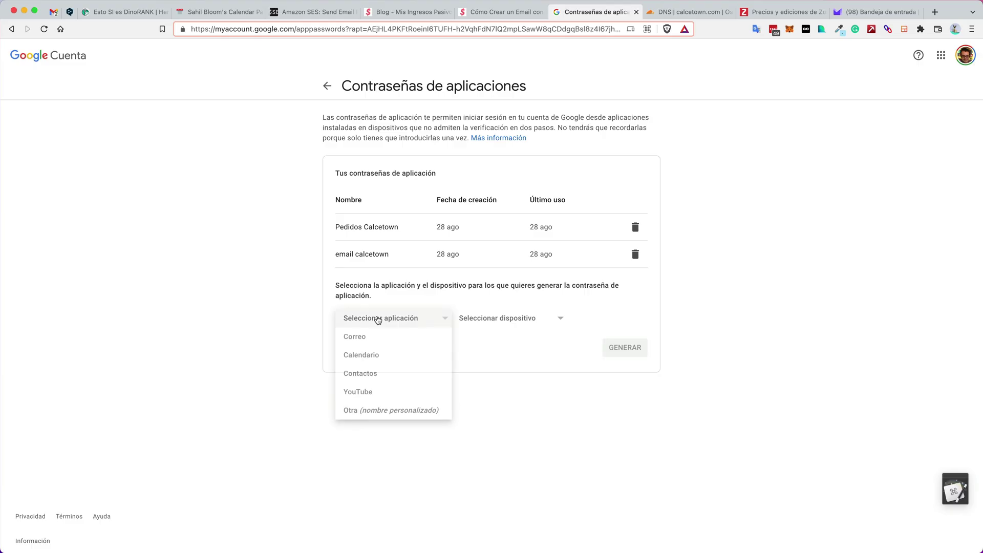
pyautogui.click(353, 337)
pyautogui.click(510, 319)
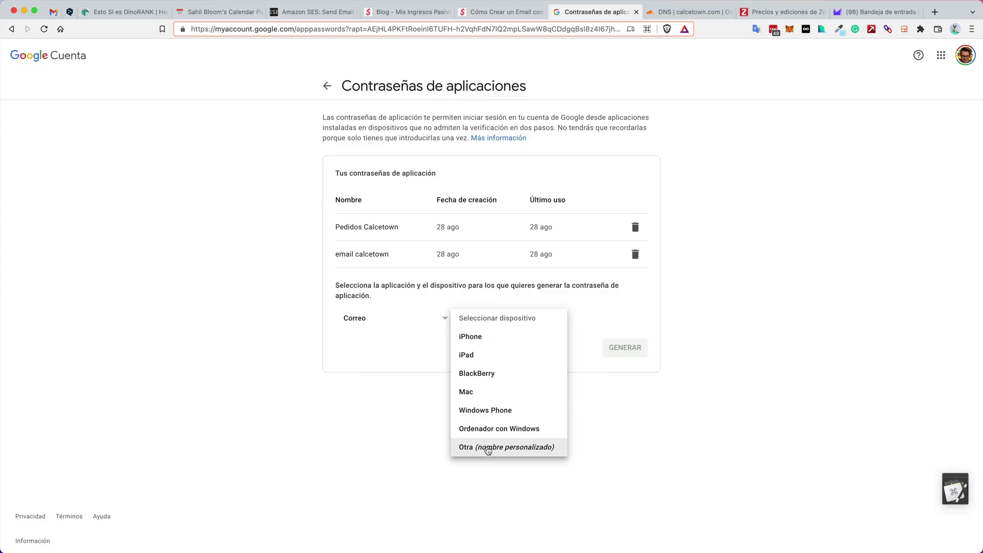
pyautogui.click(487, 448)
pyautogui.write('W')
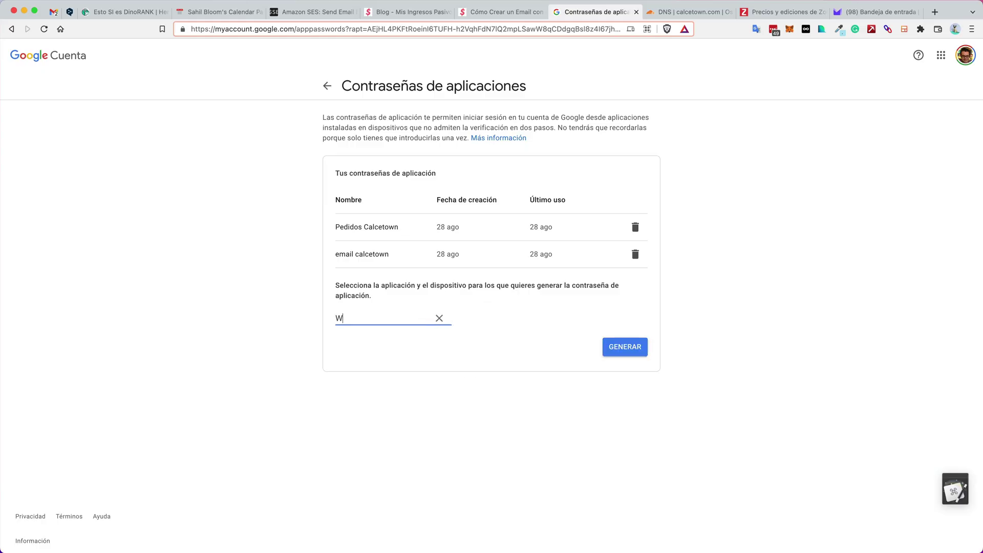
pyautogui.write('ebinar Calcetown')
pyautogui.click(637, 354)
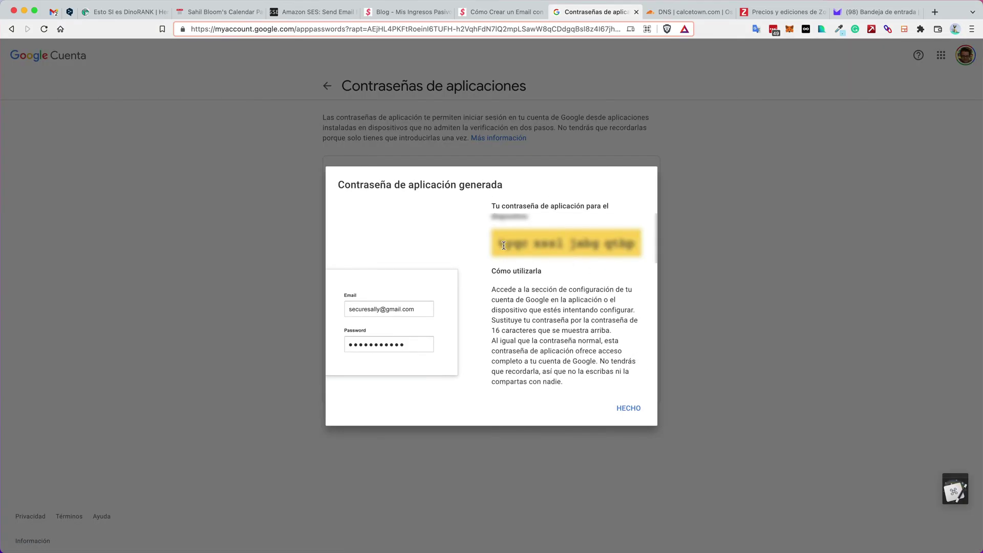
pyautogui.moveTo(504, 246); pyautogui.dragTo(627, 245)
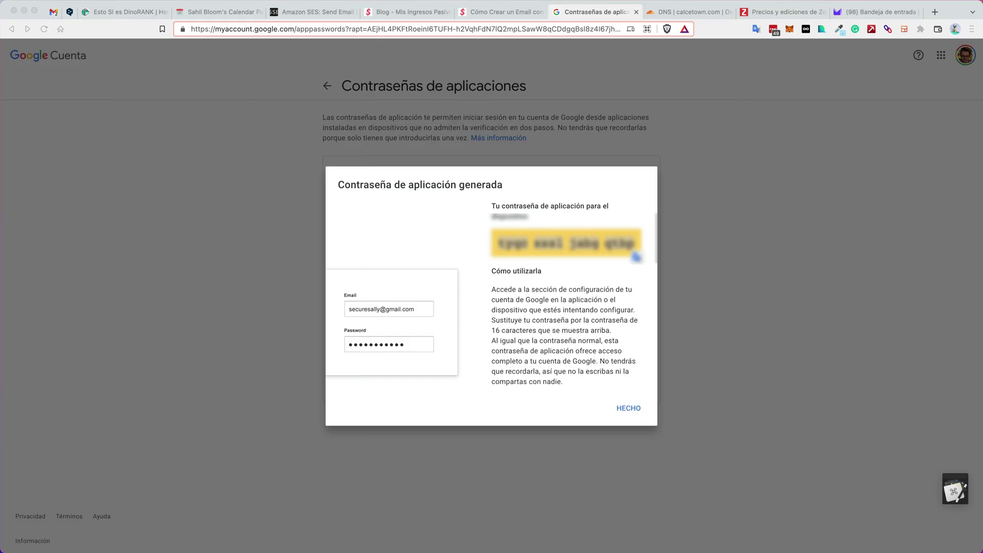
pyautogui.click(629, 409)
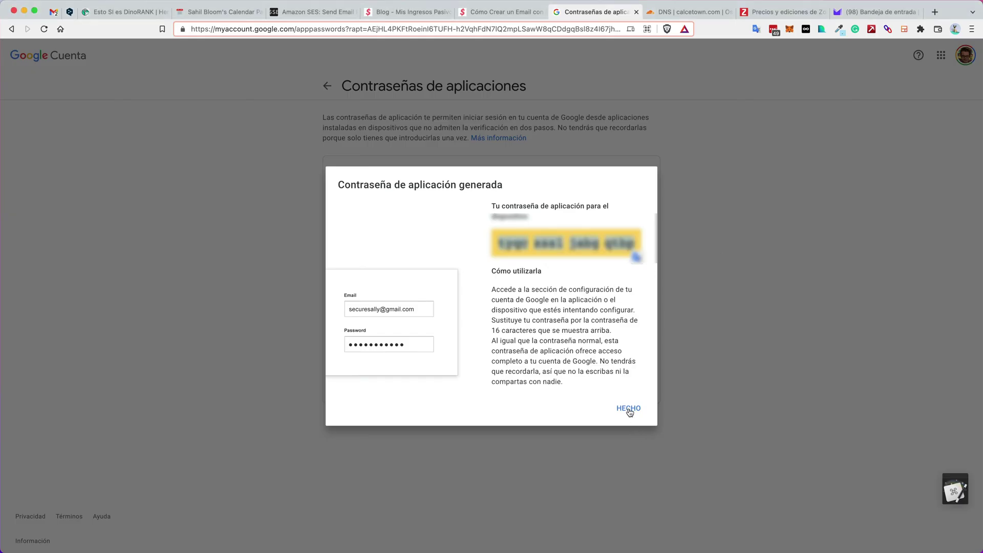
pyautogui.click(628, 409)
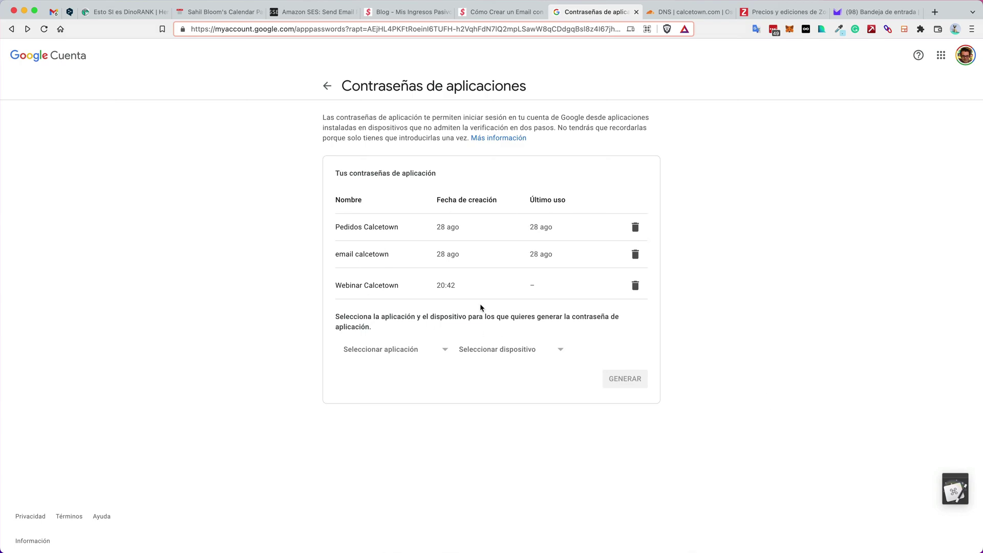
# In Gmail's Cuentas e importación settings, start adding another send-as email address
pyautogui.click(53, 12)
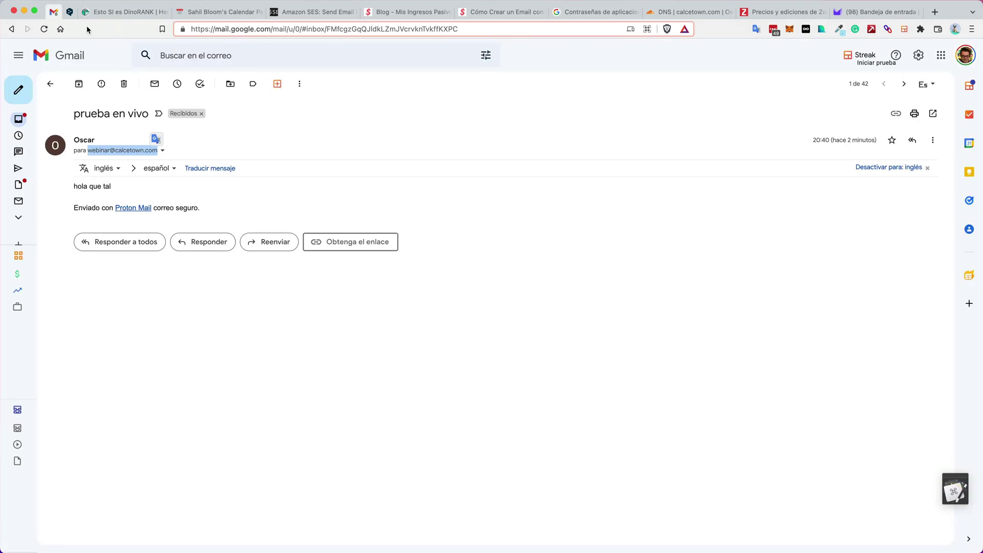
pyautogui.click(918, 55)
pyautogui.click(877, 107)
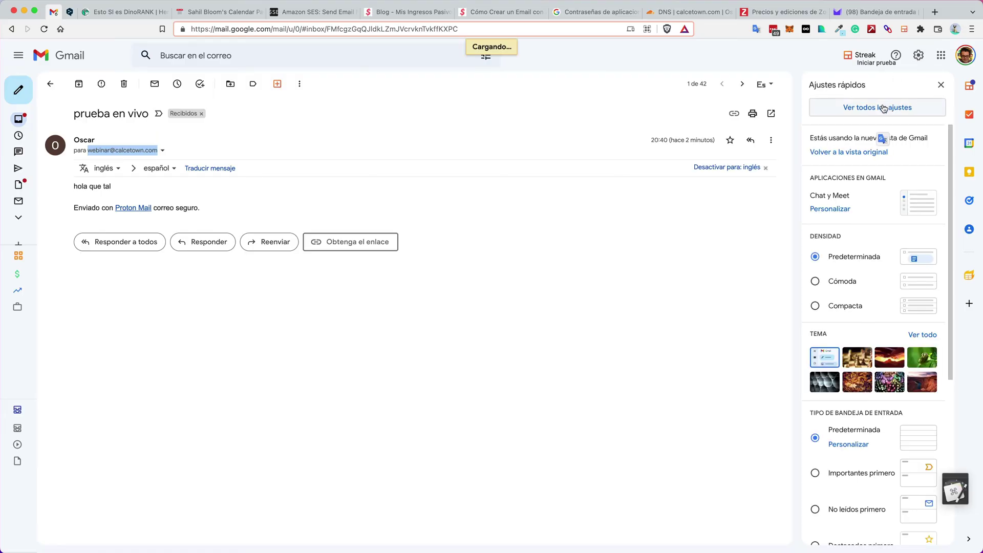
pyautogui.click(203, 104)
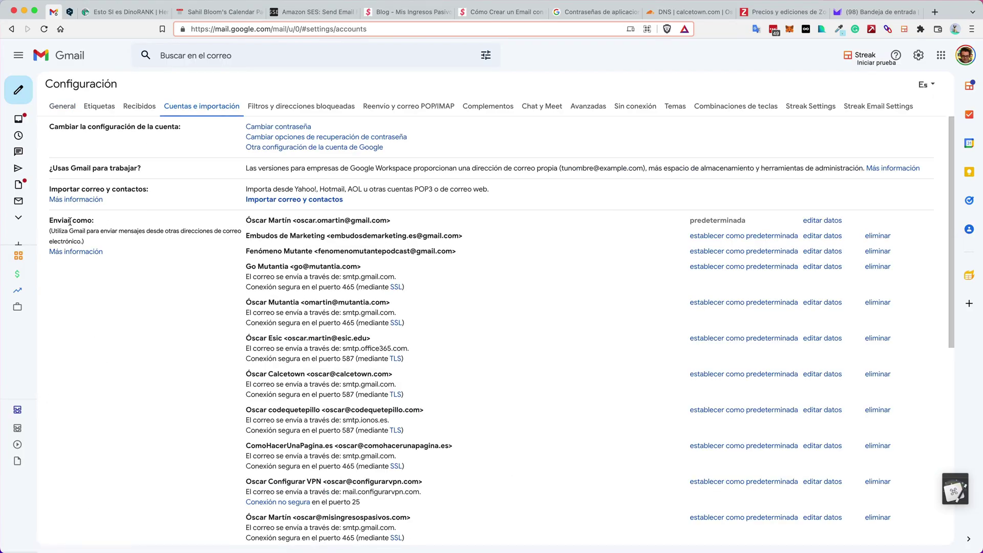
pyautogui.scroll(-1, 102, 204)
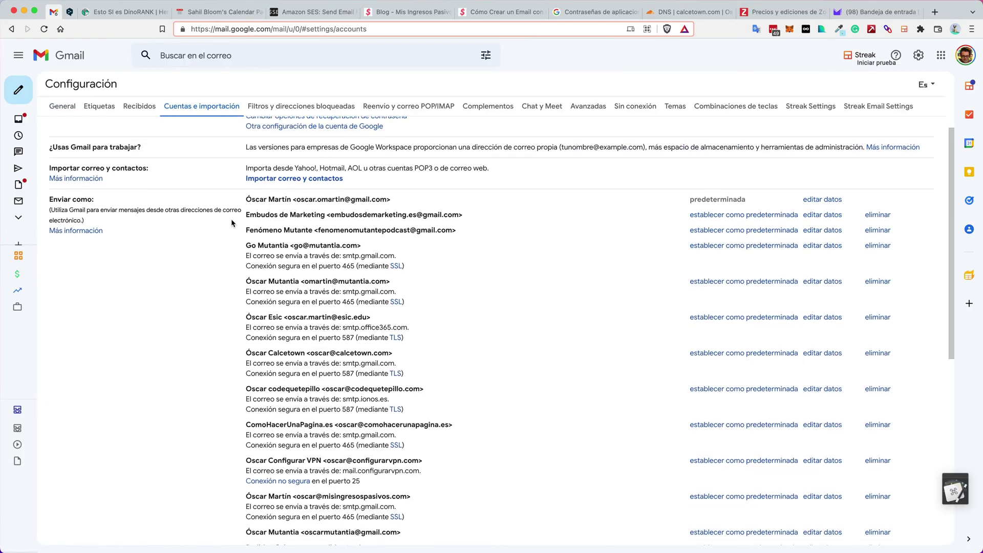
pyautogui.scroll(-10, 232, 220)
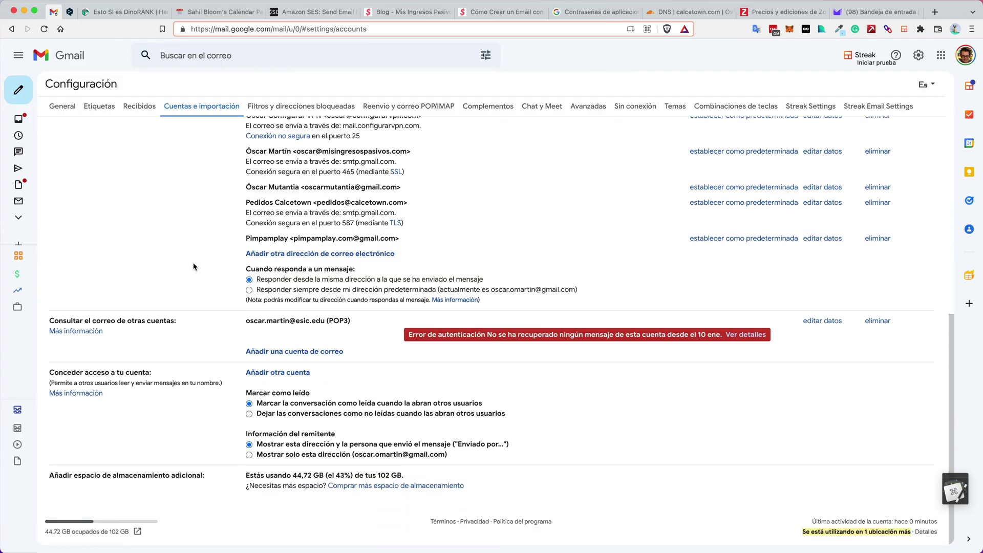
pyautogui.click(331, 254)
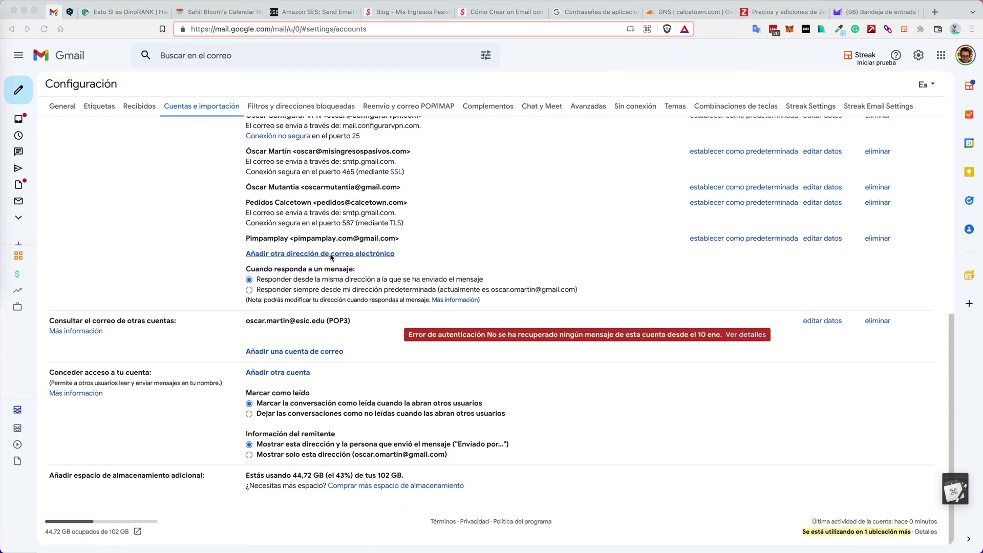
pyautogui.moveTo(310, 21); pyautogui.dragTo(380, 24)
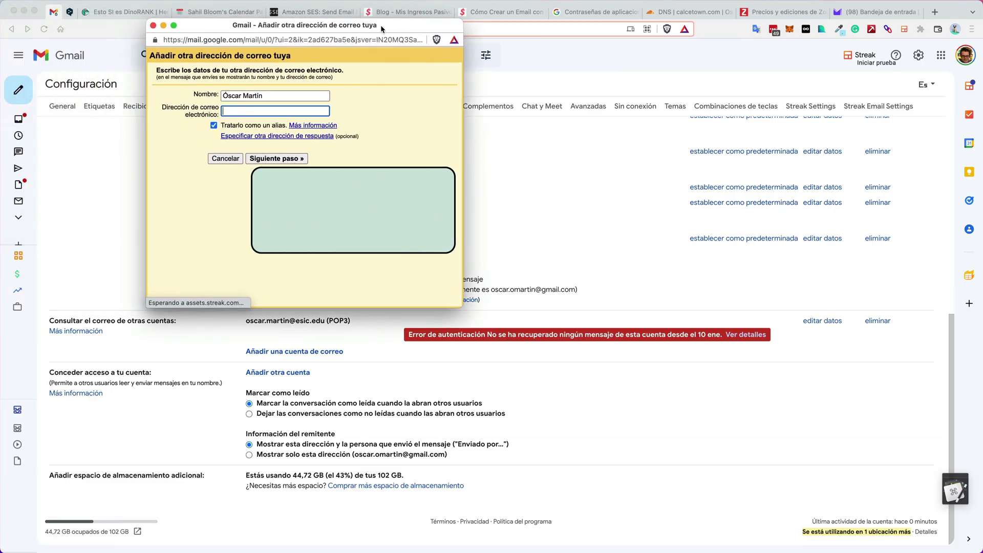
# Enter sender name 'Webinar Calcetown' and the webinar address on the calcetown domain
pyautogui.click(278, 96)
pyautogui.tripleClick(278, 96)
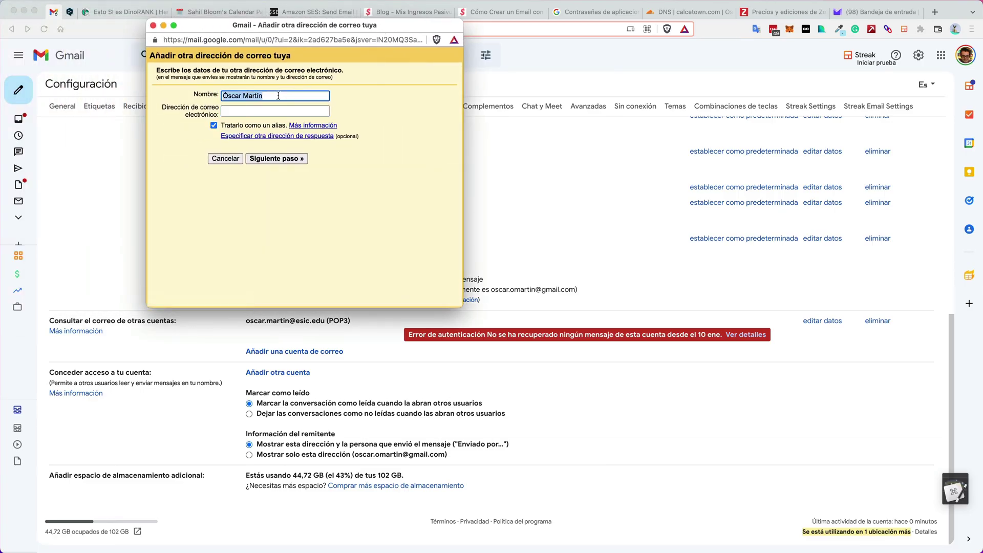
pyautogui.write('WEbinar')
pyautogui.click(267, 106)
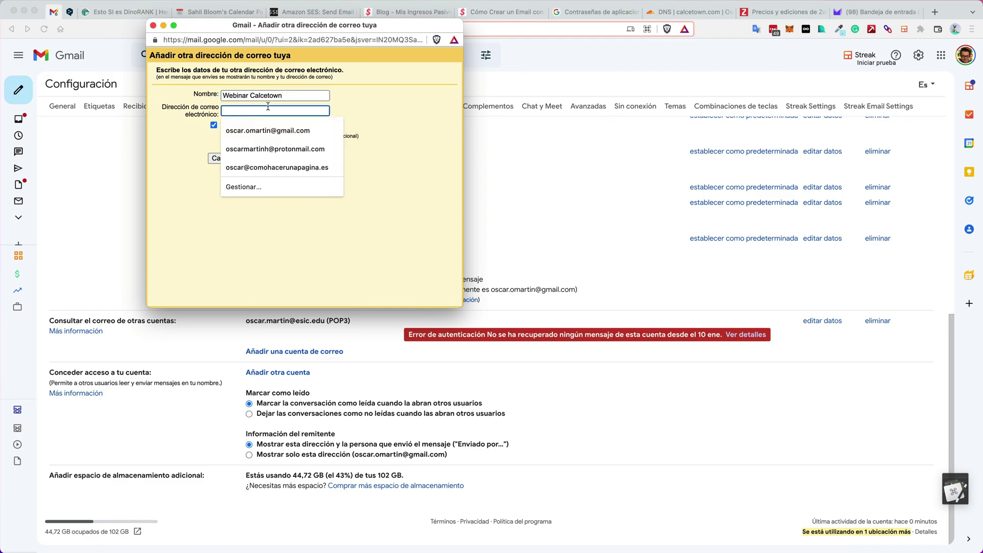
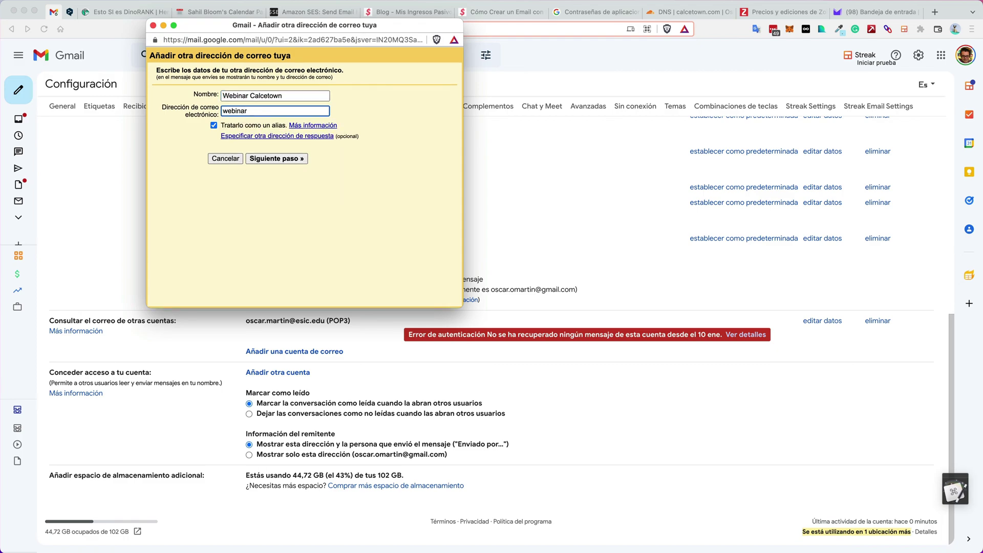
pyautogui.click(287, 158)
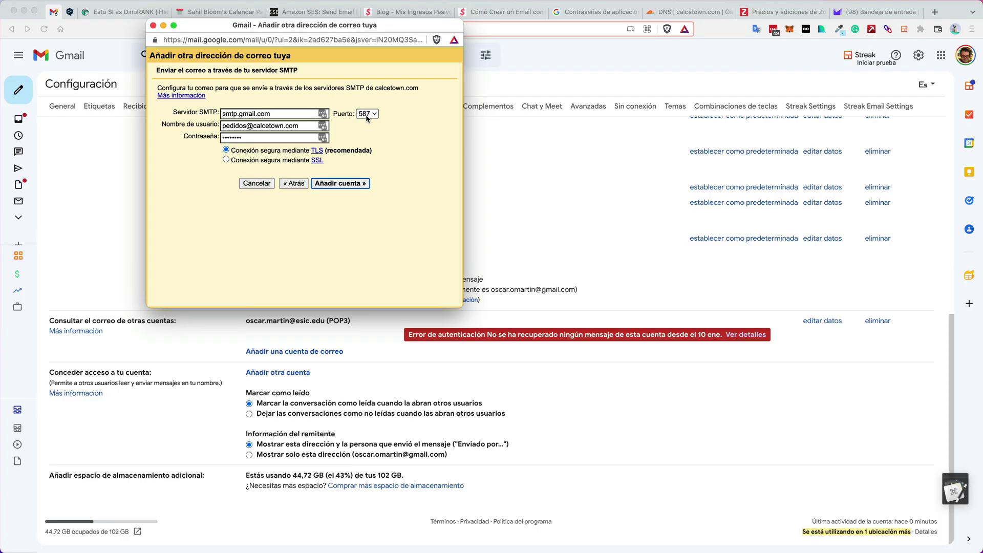
# Use smtp.gmail.com port 587 with the Gmail username and app password, and add the account
pyautogui.moveTo(307, 126); pyautogui.dragTo(219, 123)
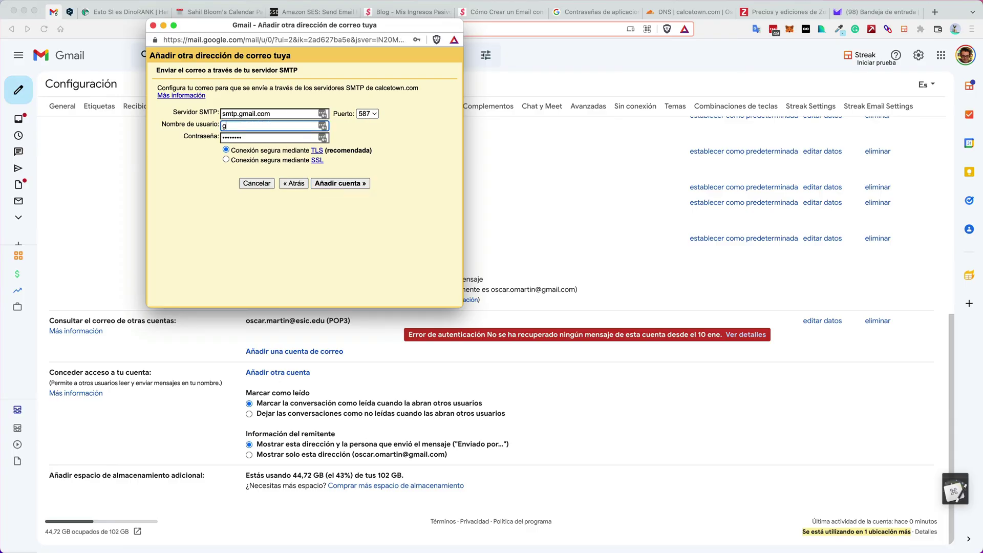
pyautogui.press('super+v')
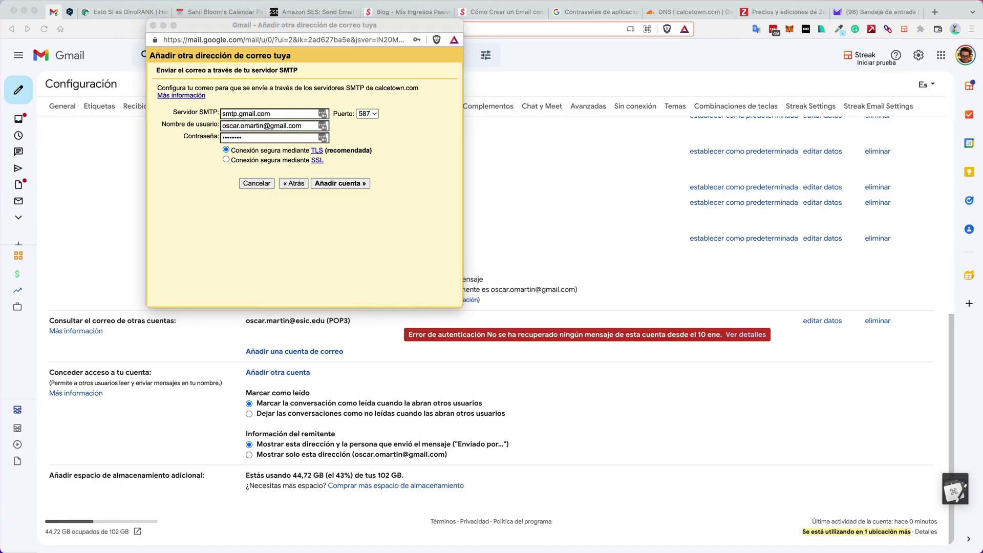
pyautogui.doubleClick(243, 138)
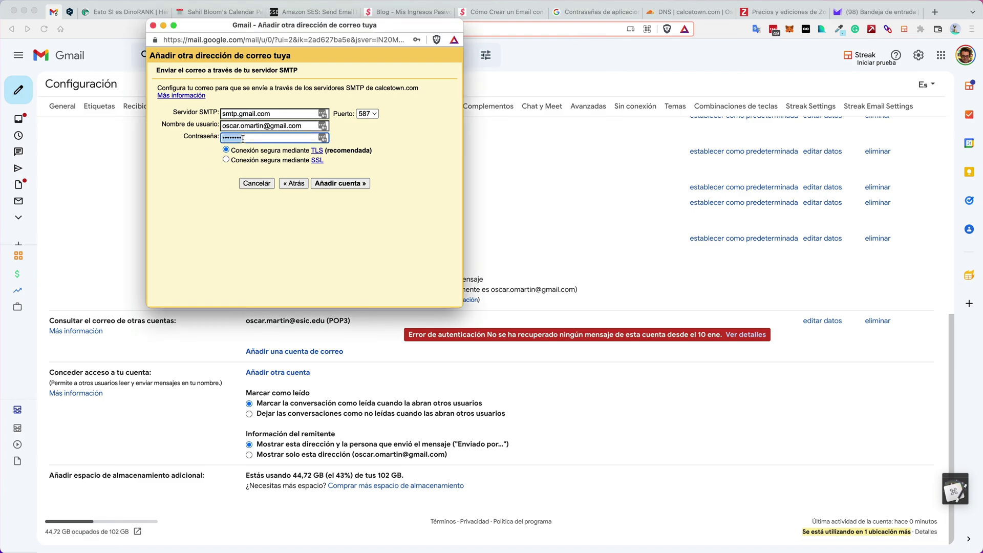
pyautogui.press('super+v')
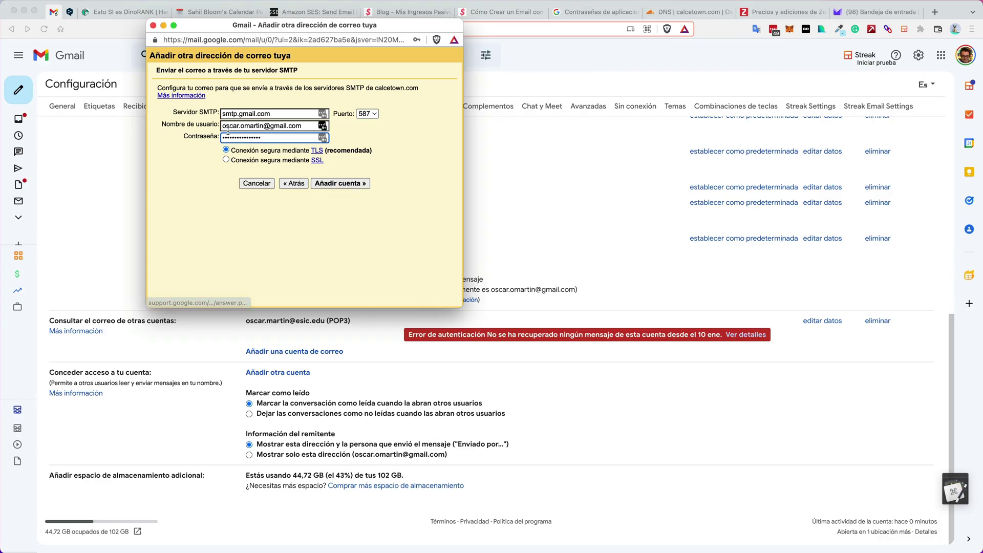
pyautogui.click(341, 185)
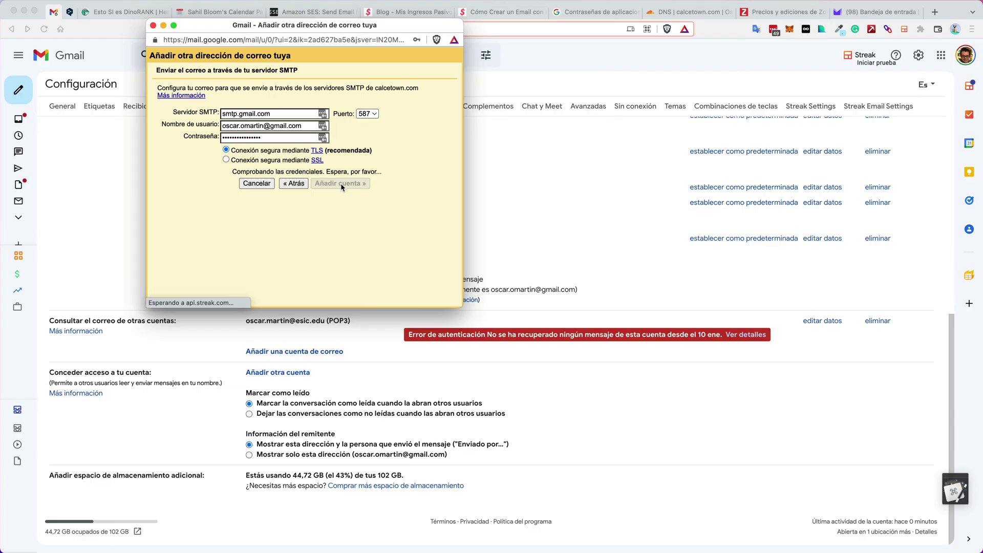
pyautogui.click(454, 54)
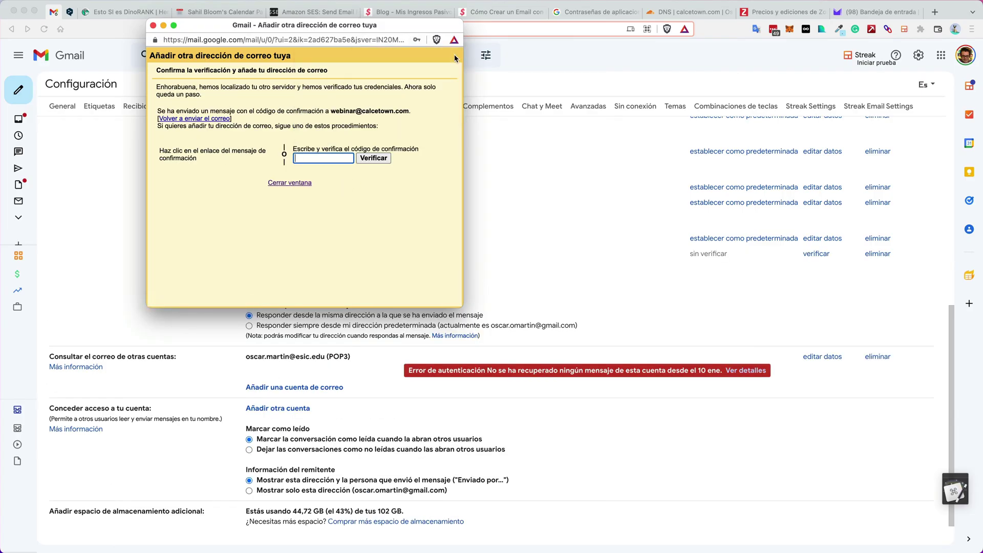
# Open Gmail's confirmation email and try pasting its code into the verification field
pyautogui.click(377, 145)
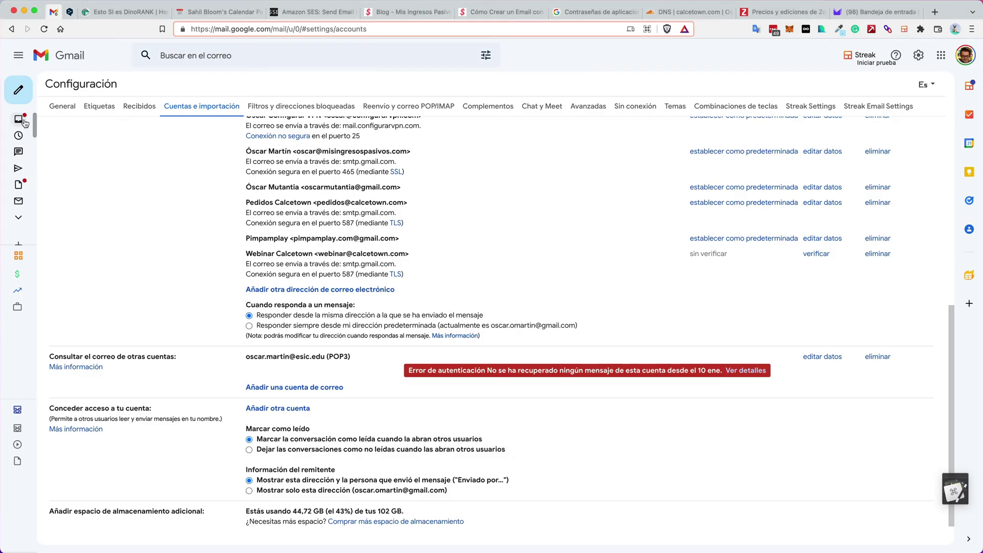
pyautogui.click(40, 120)
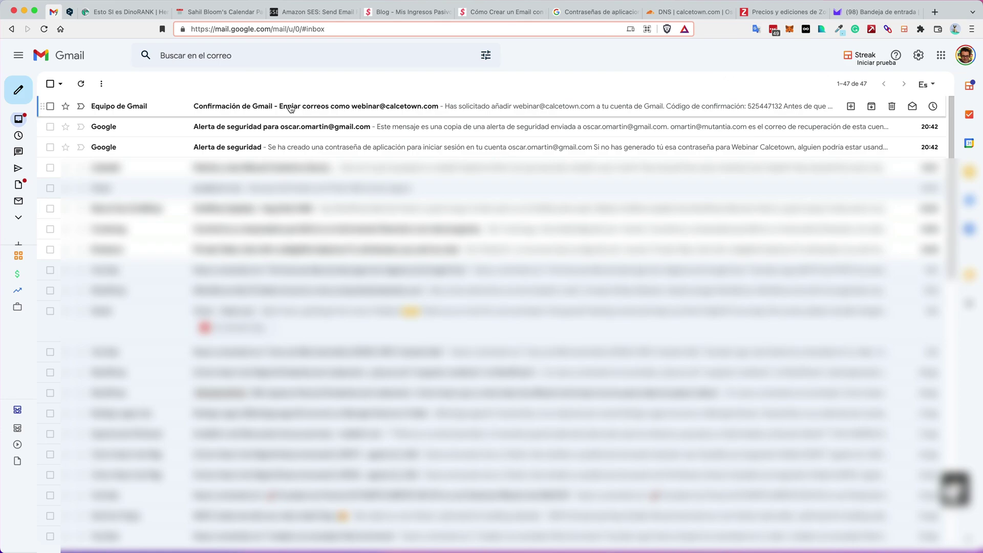
pyautogui.click(291, 108)
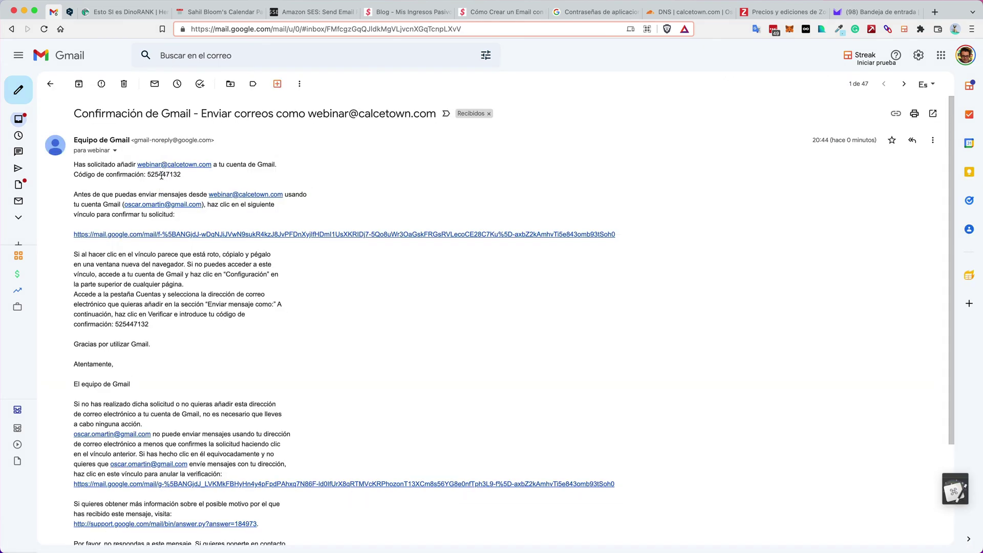
pyautogui.doubleClick(161, 175)
pyautogui.hotkey('ctrl', 'c')
pyautogui.click(162, 175)
pyautogui.press('super+grave')
pyautogui.click(253, 170)
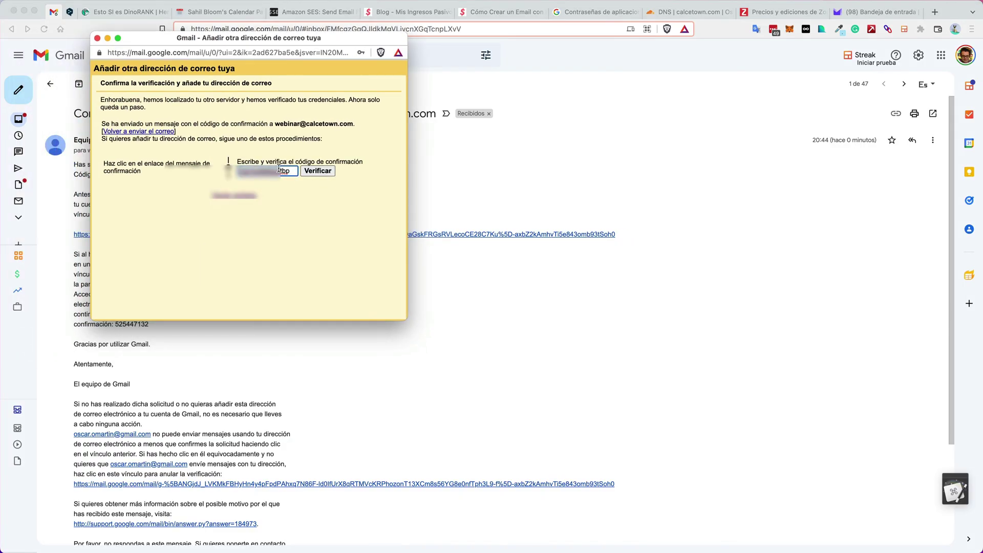
pyautogui.hotkey('ctrl', 'a')
pyautogui.hotkey('ctrl', 'v')
pyautogui.click(317, 171)
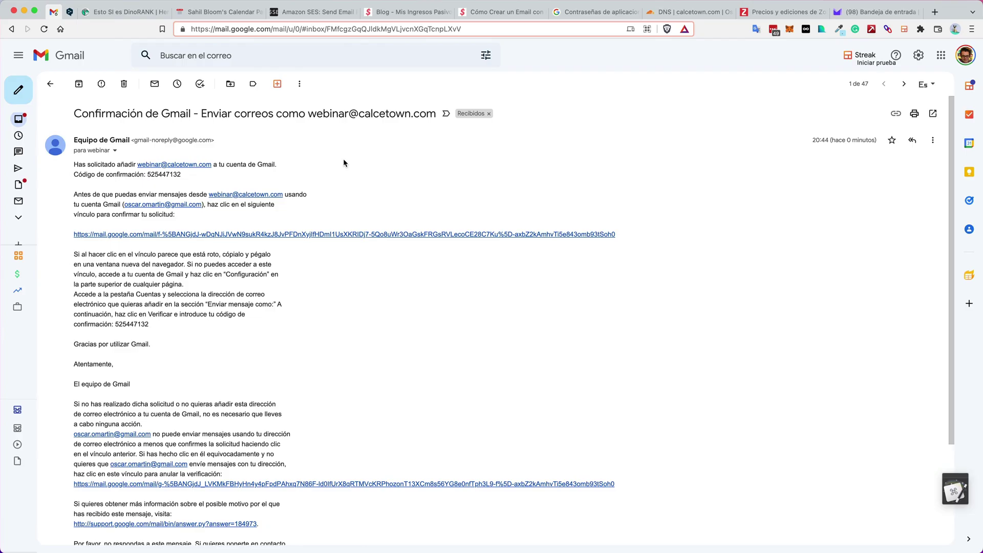
# Re-copy the confirmation code, paste it into the popup, and verify the address
pyautogui.doubleClick(165, 175)
pyautogui.press('cmd+c')
pyautogui.hotkey('ctrl', 'Up')
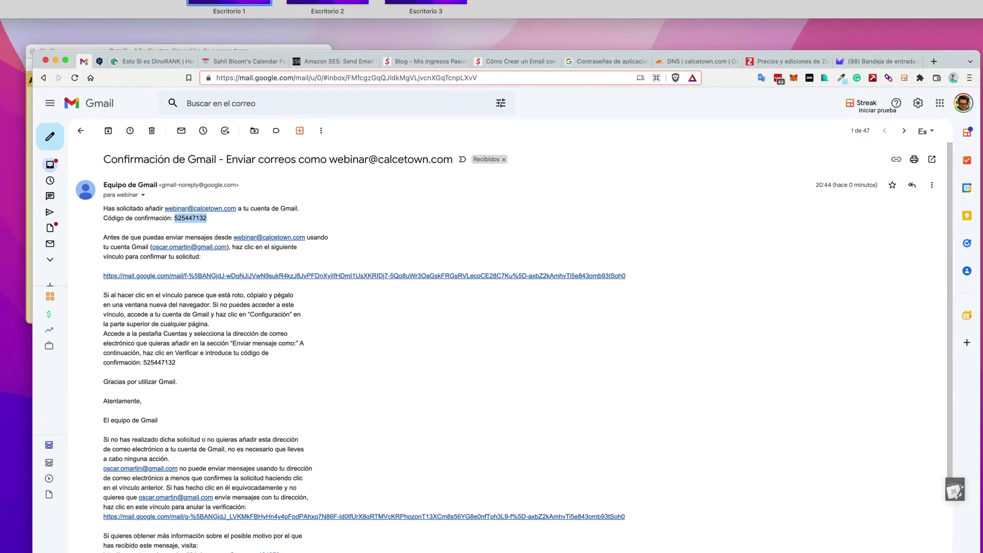
pyautogui.click(32, 245)
pyautogui.press('cmd+v')
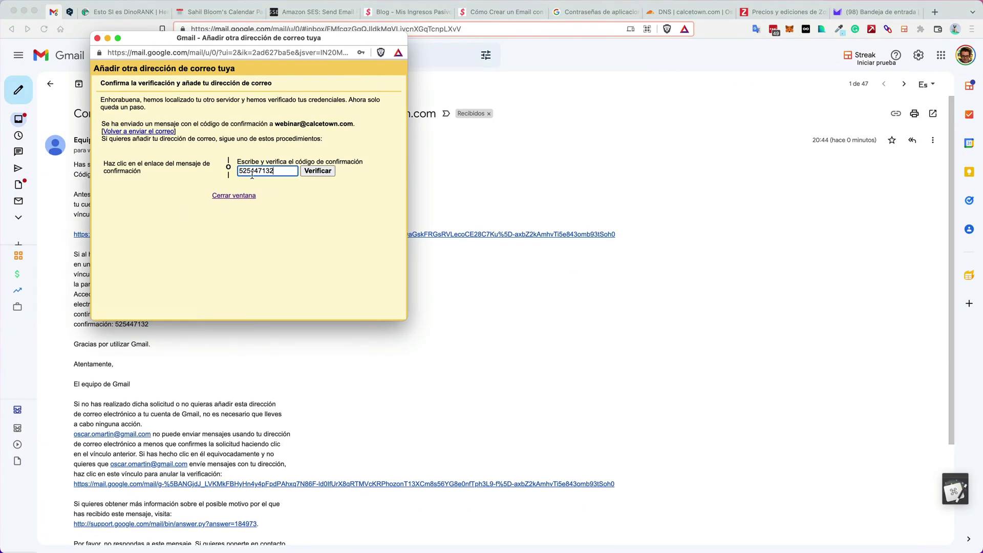
pyautogui.click(324, 174)
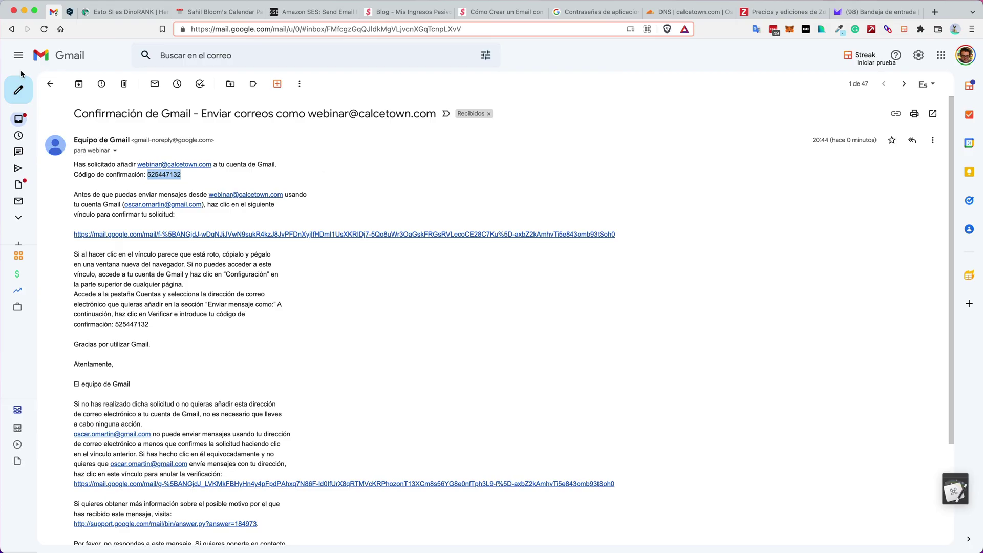
pyautogui.click(21, 90)
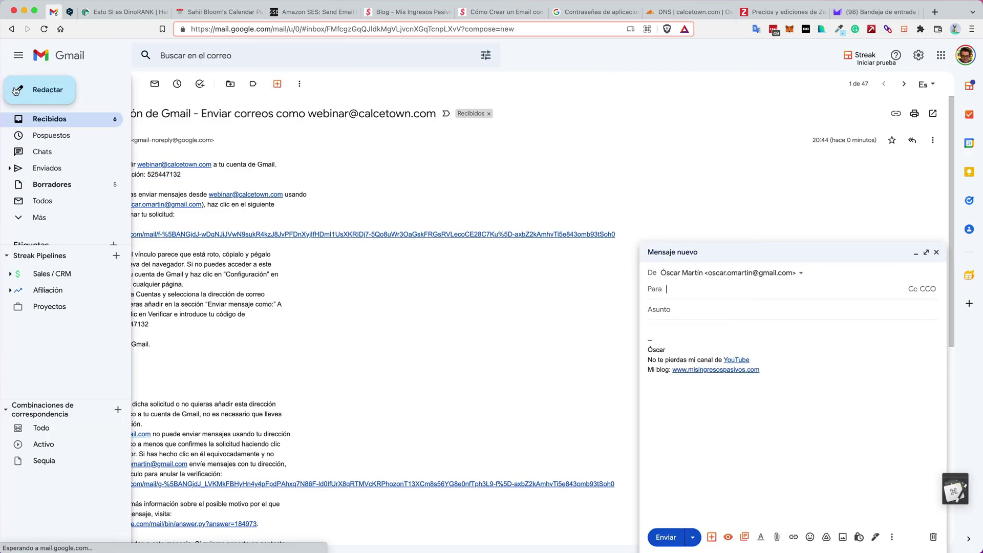
# Address a new email from Webinar Calcetown to the Proton Mail address copied from Proton
pyautogui.click(712, 277)
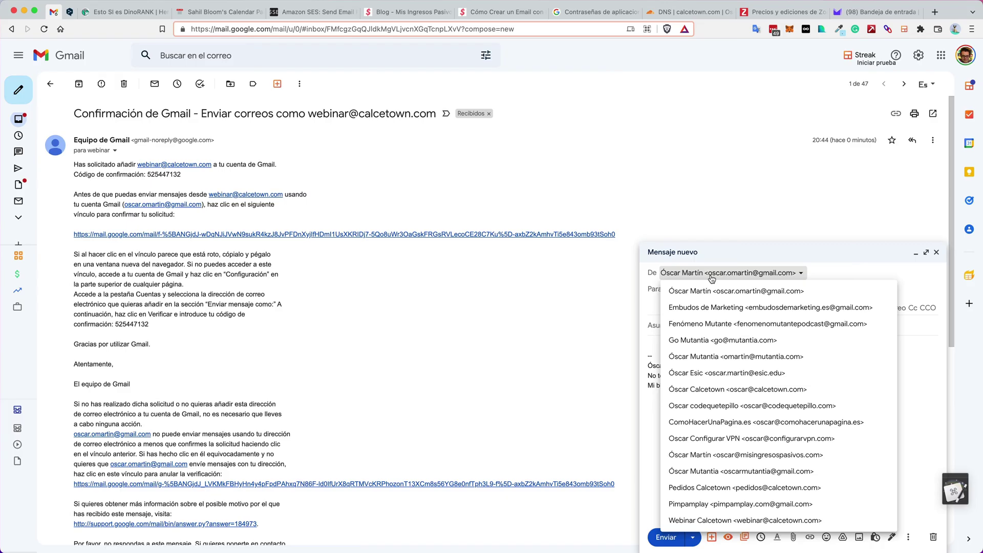
pyautogui.click(745, 520)
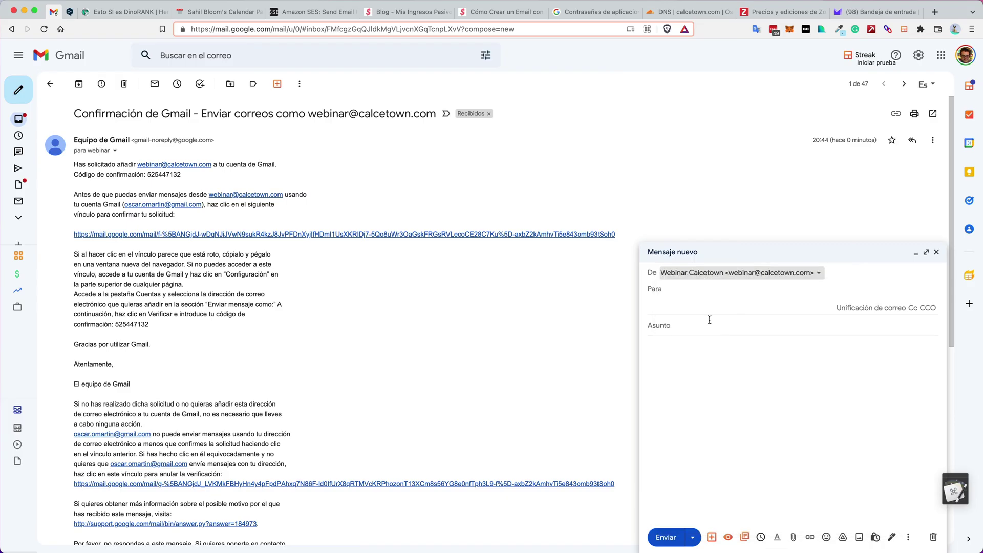
pyautogui.click(694, 289)
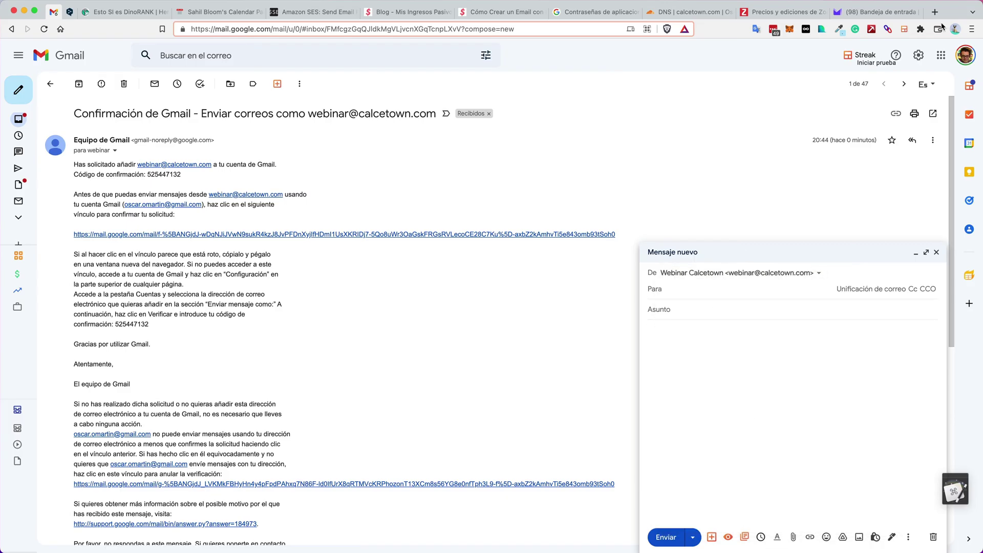
pyautogui.click(890, 12)
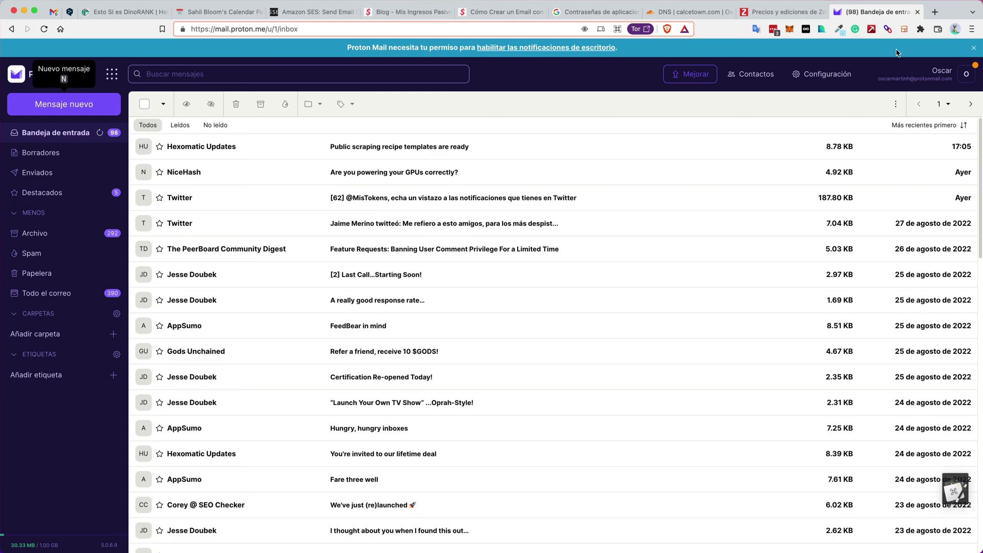
pyautogui.click(935, 82)
pyautogui.click(964, 112)
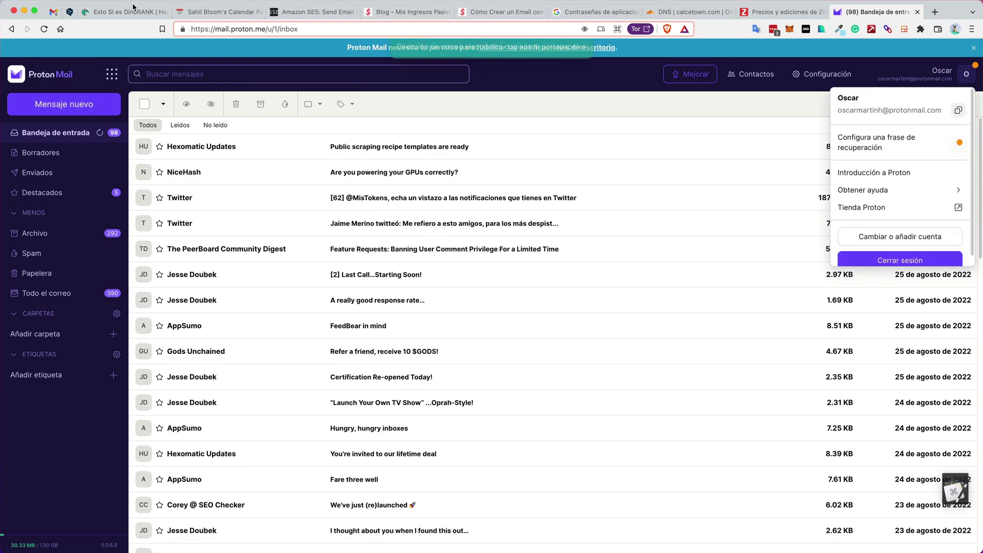
pyautogui.click(53, 11)
pyautogui.click(682, 294)
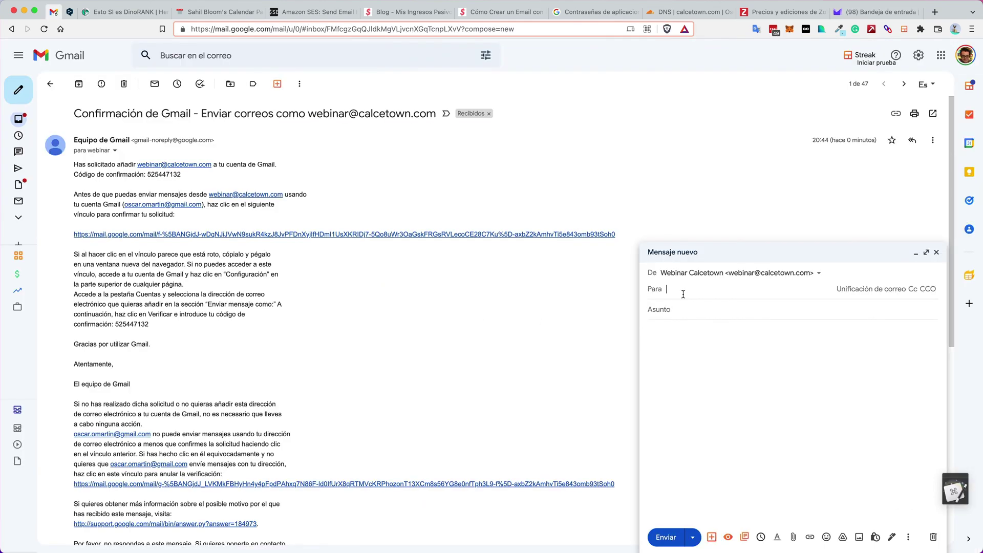
pyautogui.press('super+v')
# Write subject 'prueba envío' and body 'Hola esto es una prueba', then send it
pyautogui.click(692, 316)
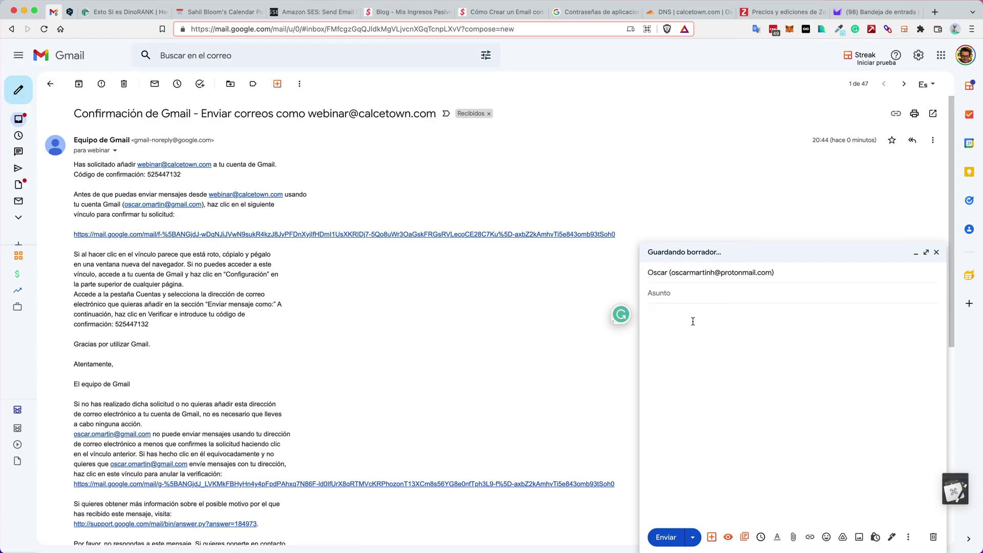
pyautogui.write('prueba')
pyautogui.press('BackSpace')
pyautogui.press('BackSpace')
pyautogui.press('BackSpace')
pyautogui.write('e')
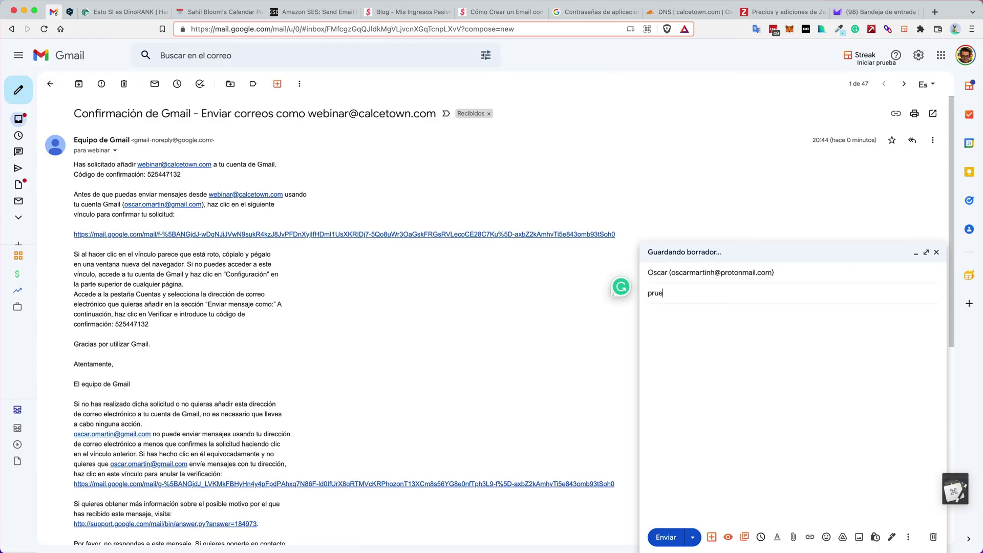
pyautogui.write('ba envío')
pyautogui.press('Tab')
pyautogui.write('Hol')
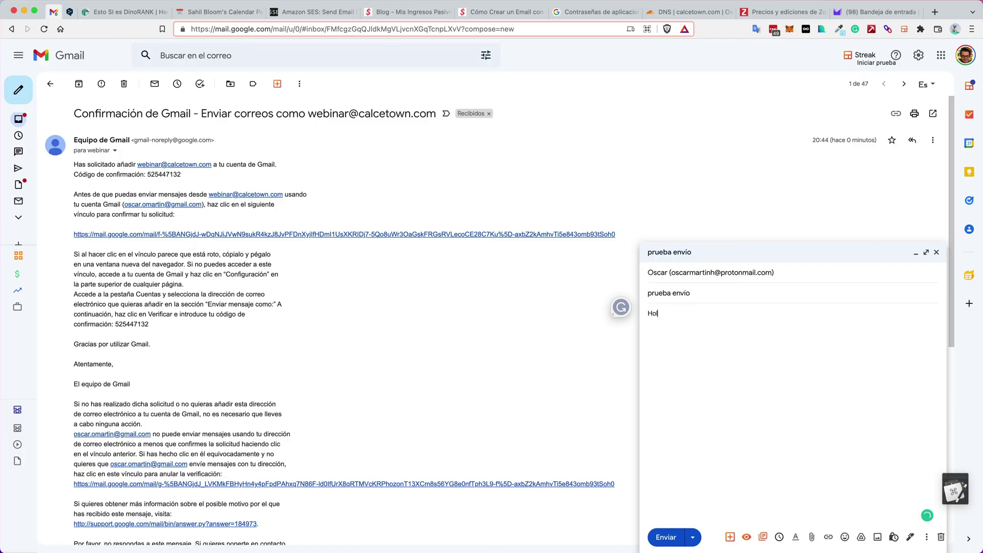
pyautogui.write('a esto es una prueba')
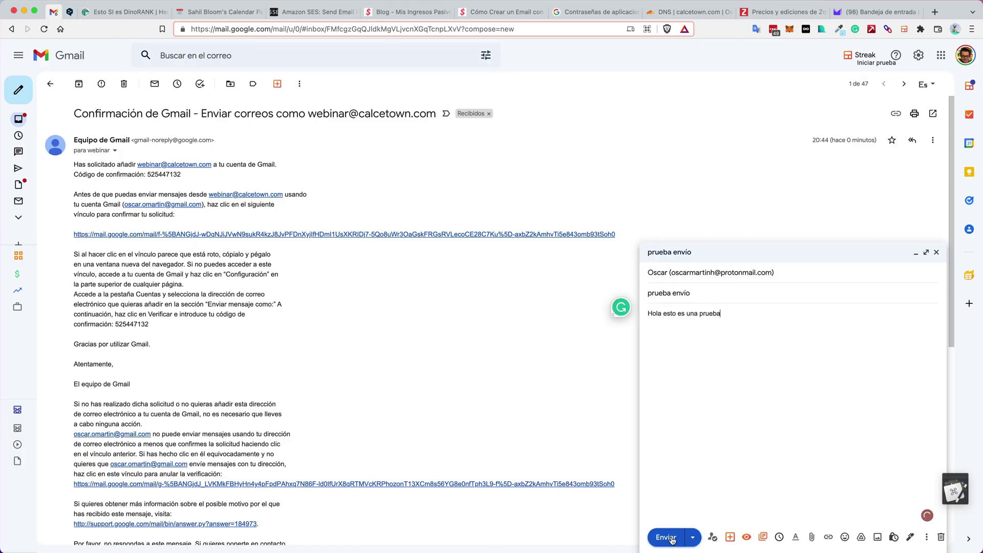
pyautogui.click(666, 537)
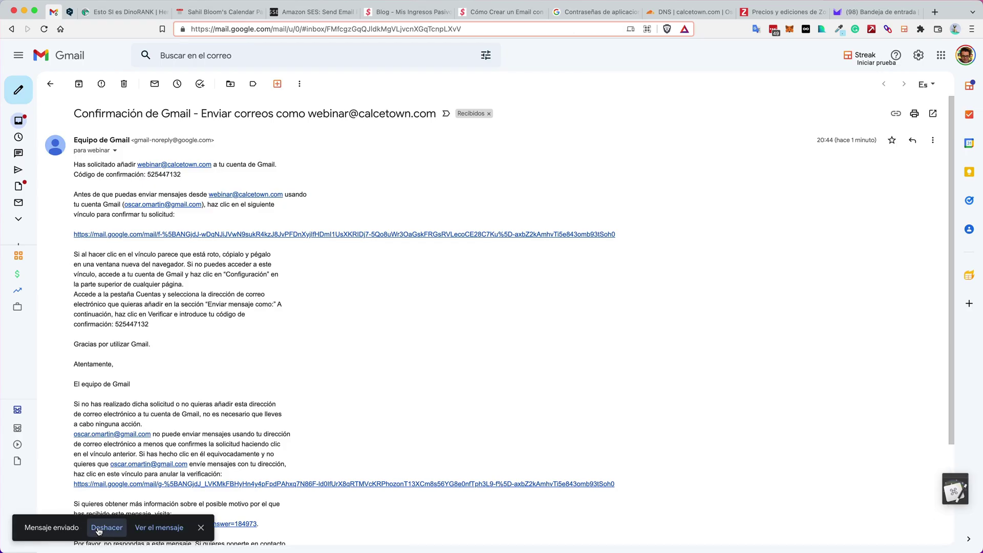
# In Proton Mail, refresh the inbox and open the 'prueba envío' message
pyautogui.click(870, 11)
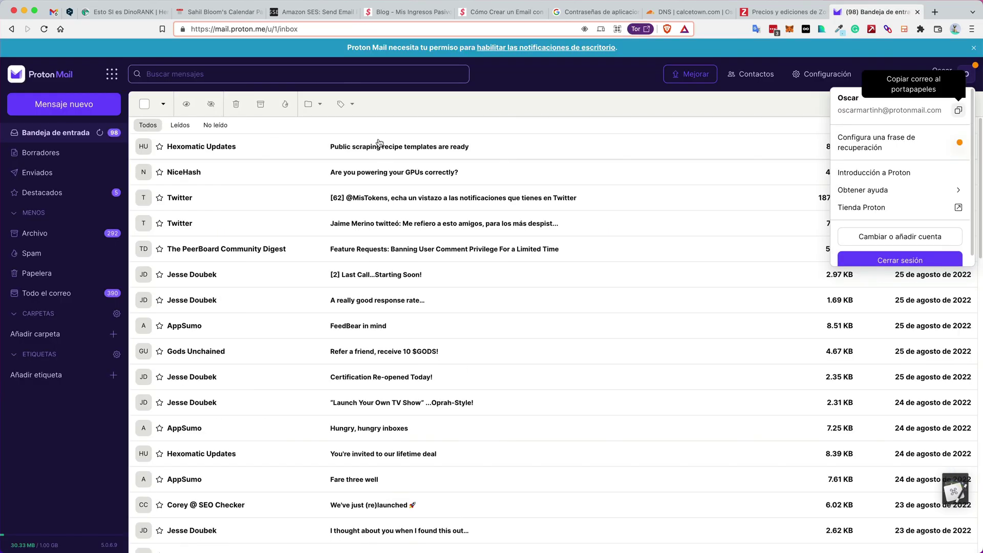
pyautogui.click(517, 121)
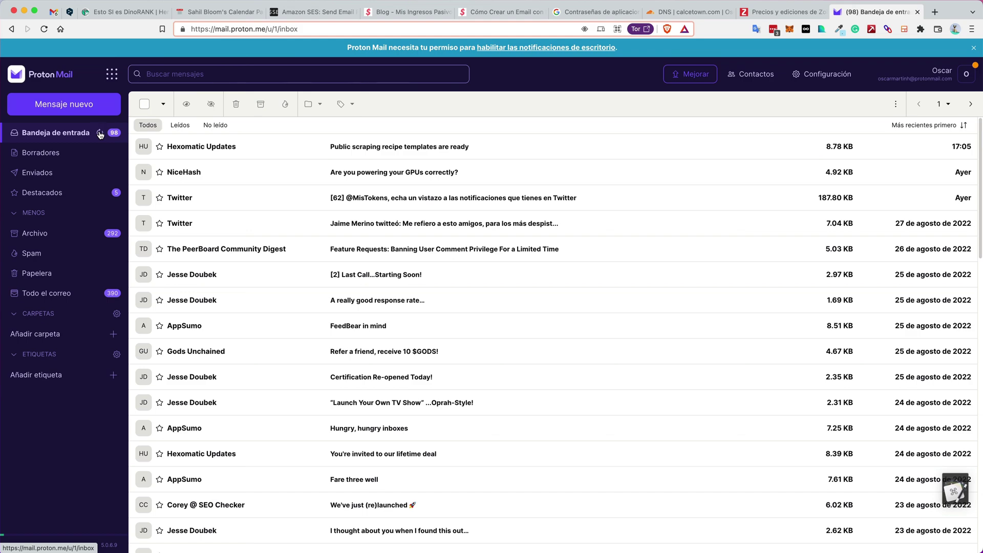
pyautogui.click(101, 133)
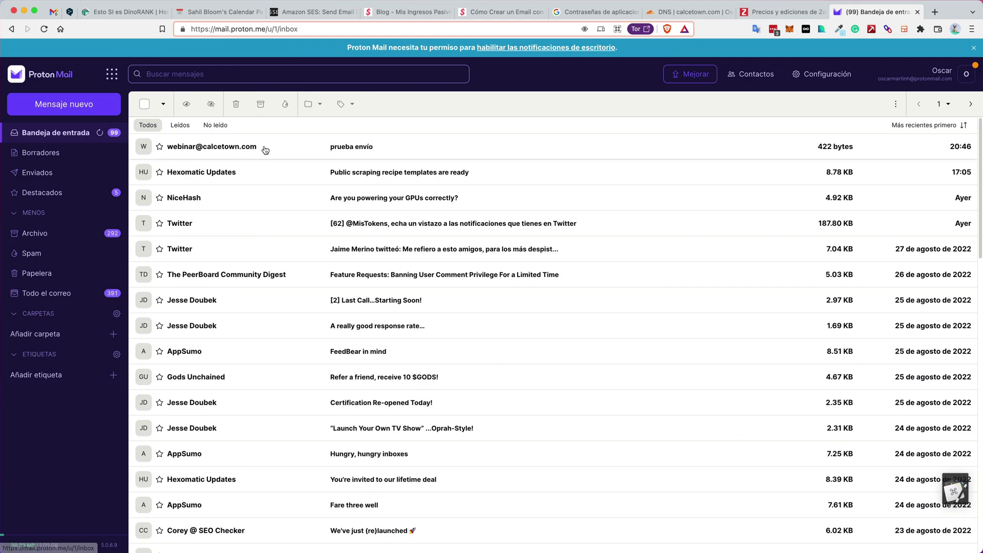
pyautogui.click(220, 150)
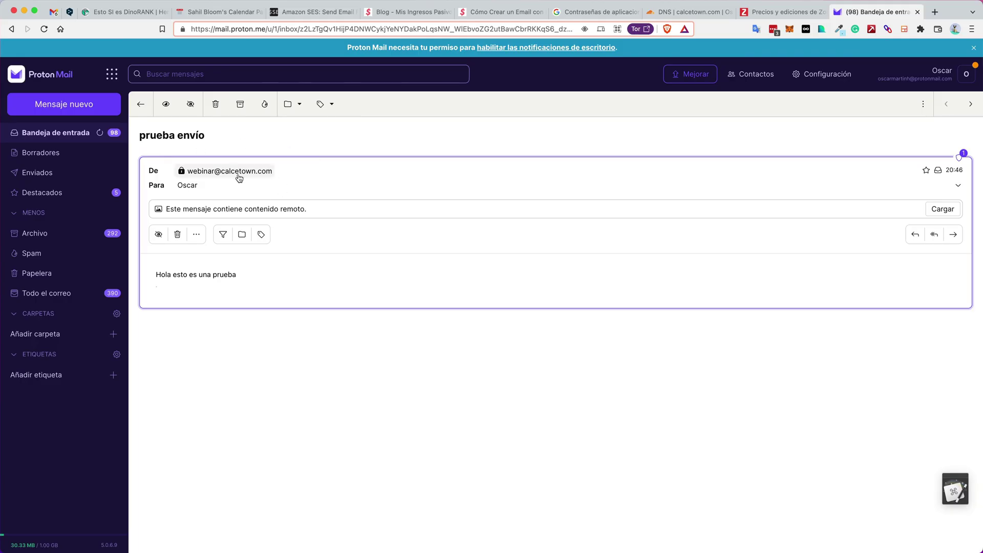
# View the message's full headers, inspect the Gmail Return-Path, and close them
pyautogui.moveTo(183, 172)
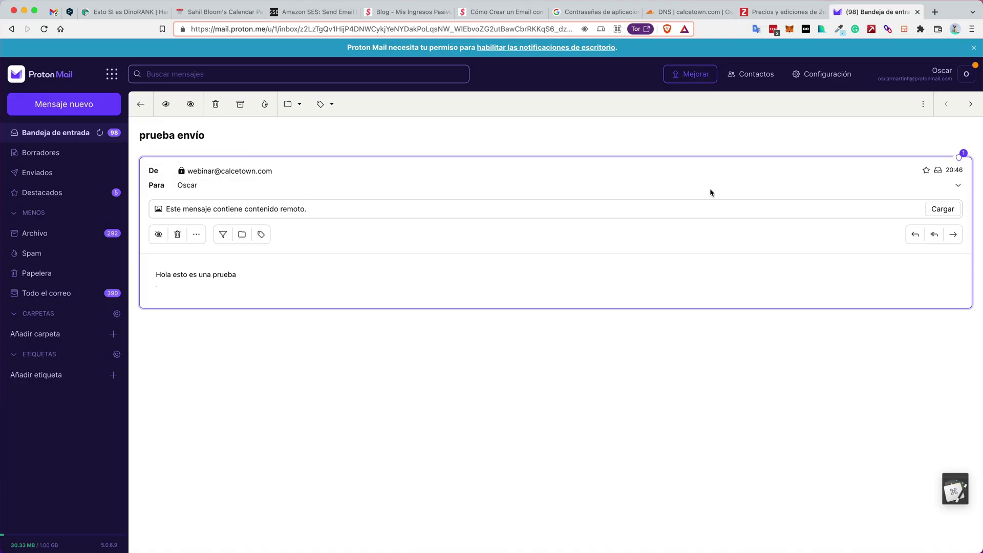
pyautogui.click(197, 235)
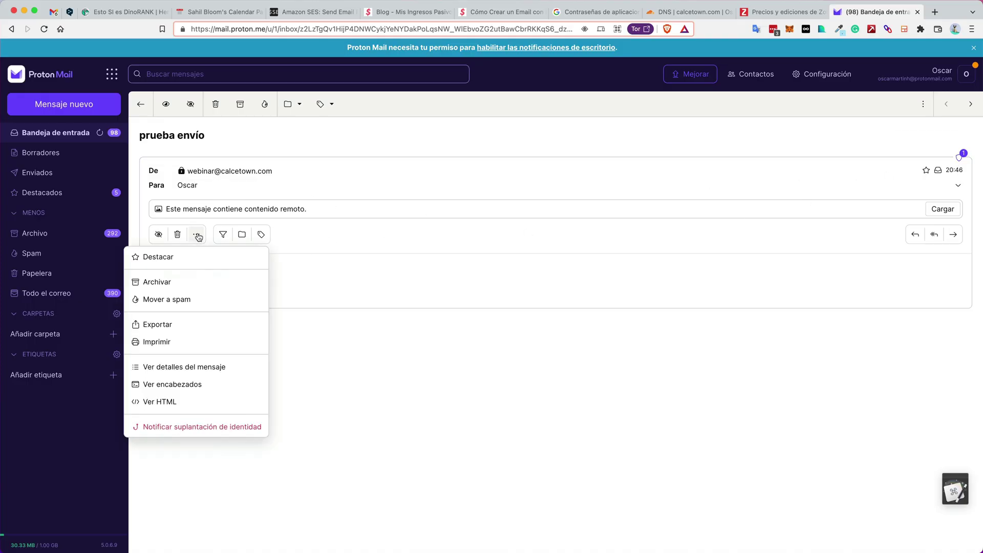
pyautogui.click(173, 385)
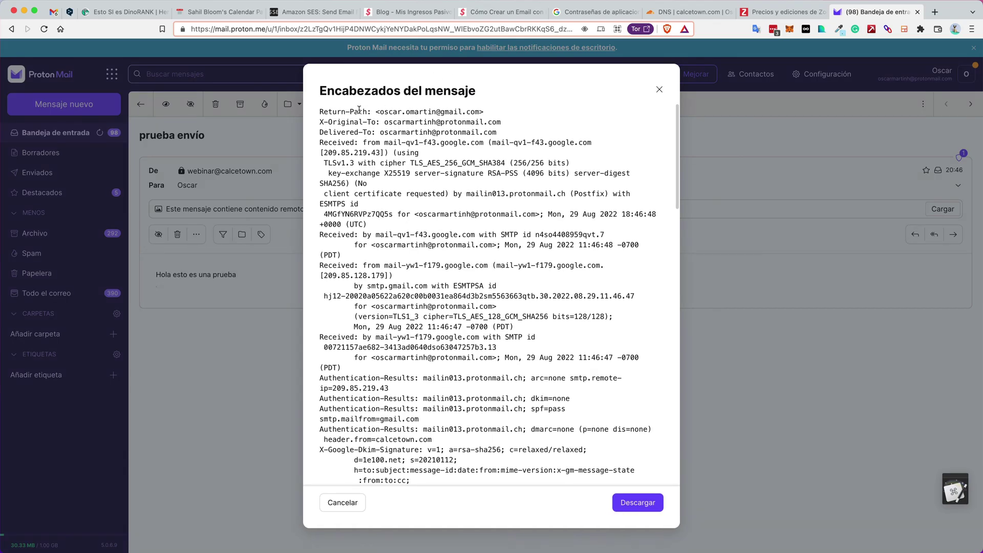
pyautogui.moveTo(380, 111); pyautogui.dragTo(466, 109)
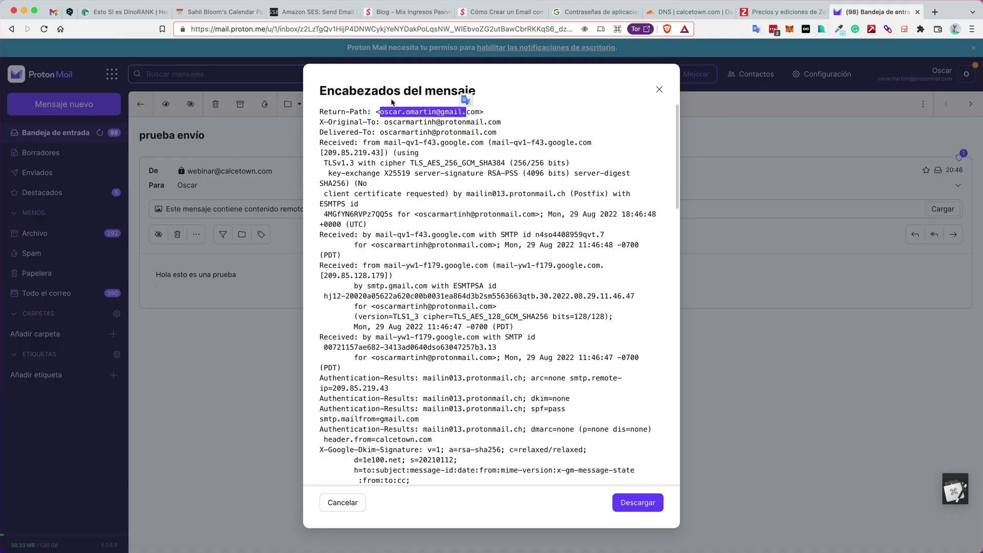
pyautogui.click(659, 91)
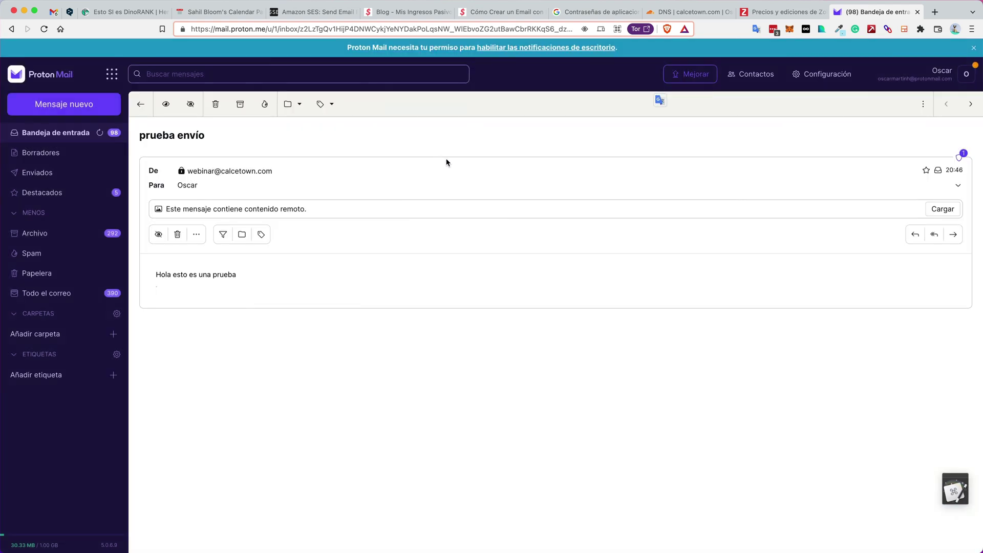
# Return to the 'Cómo Crear un Email' article and scroll through its app-password and Gmail alias steps
pyautogui.click(500, 15)
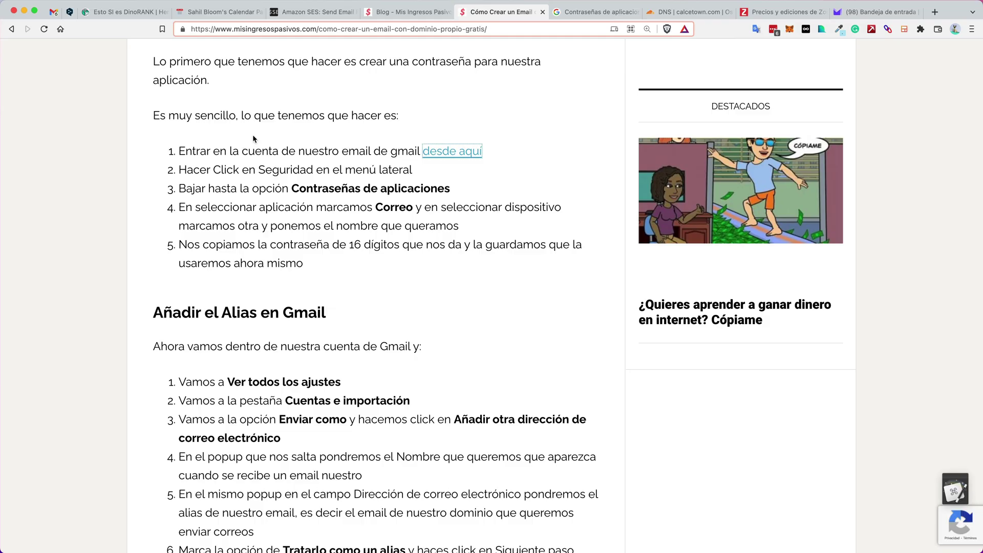
pyautogui.scroll(-3, 340, 218)
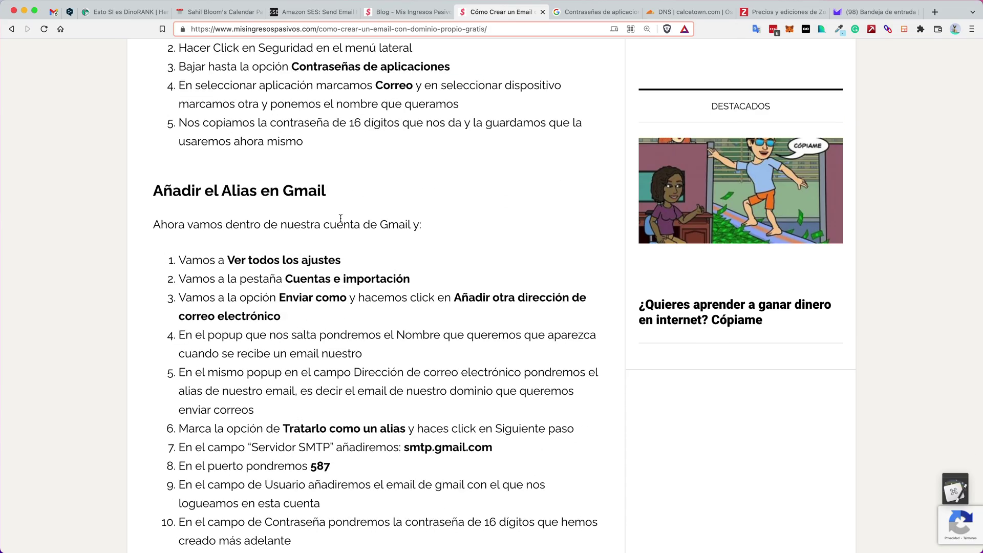
pyautogui.scroll(-6, 340, 219)
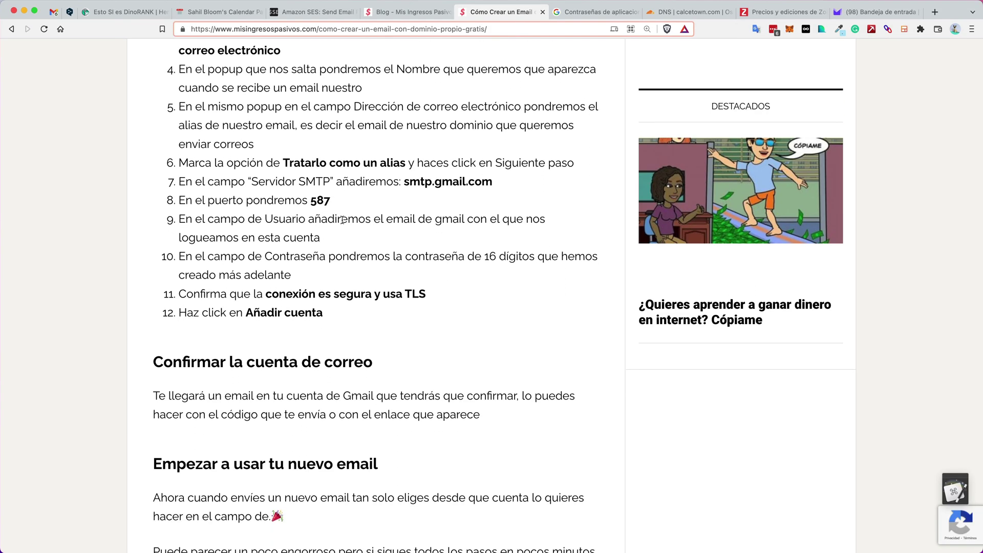
pyautogui.scroll(-3, 342, 220)
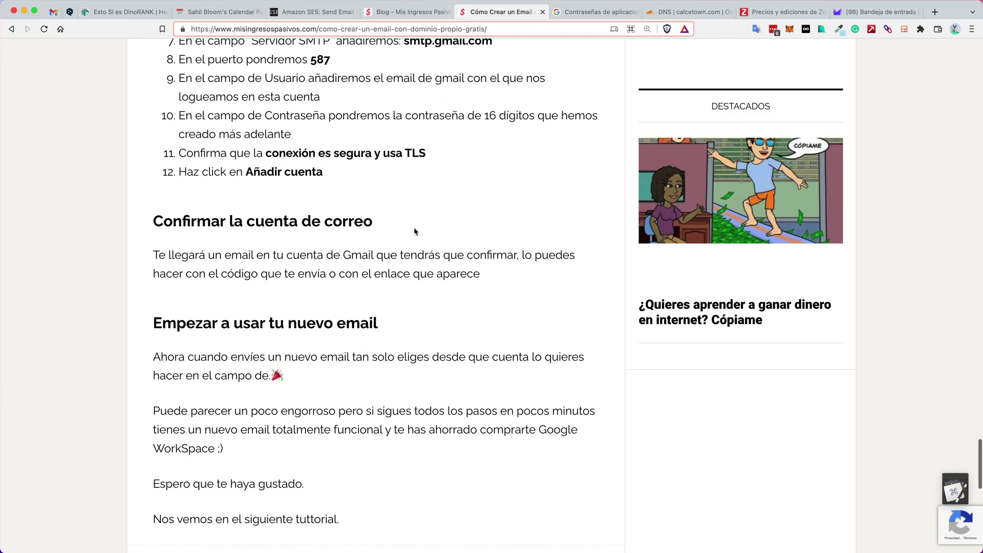
pyautogui.scroll(-3, 414, 228)
pyautogui.scroll(11, 415, 228)
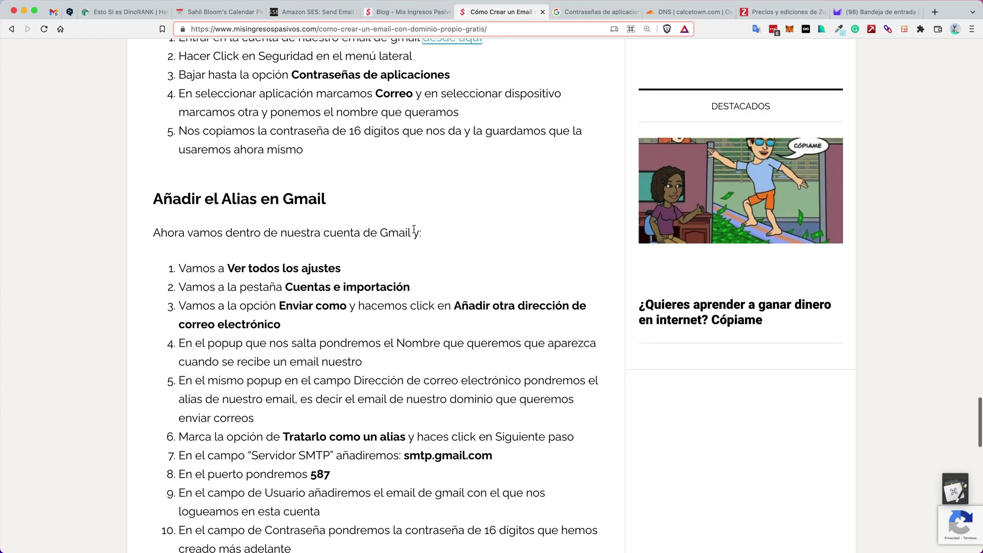
pyautogui.scroll(2, 414, 229)
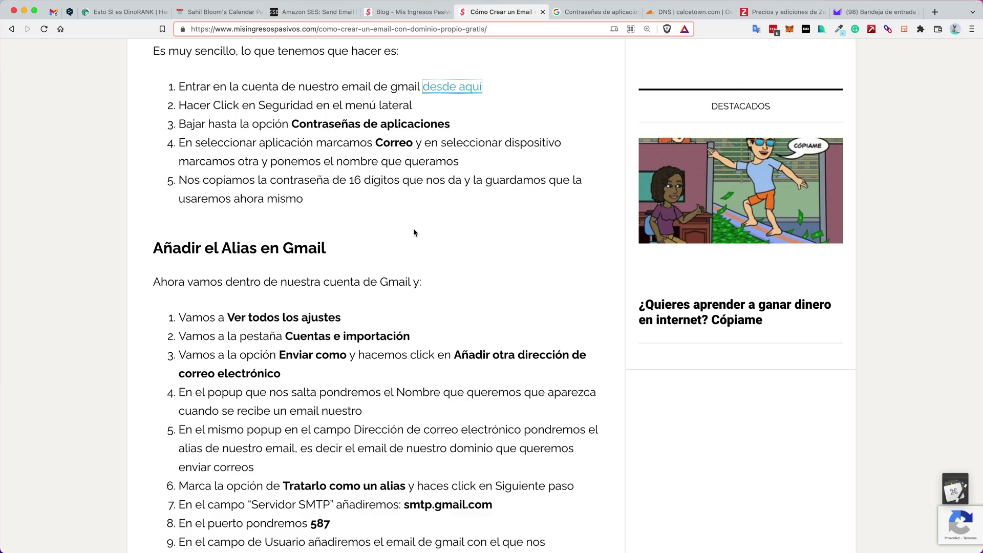